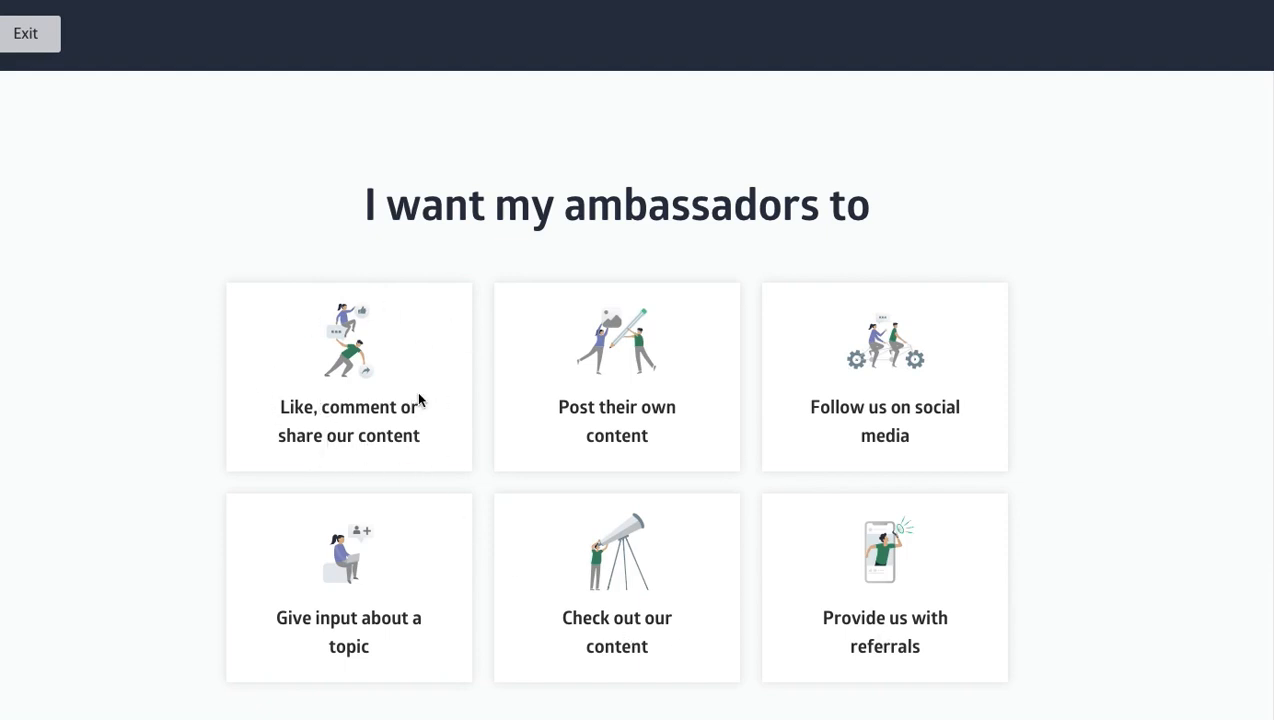
{"action": "left_click", "coordinate": [347, 372]}
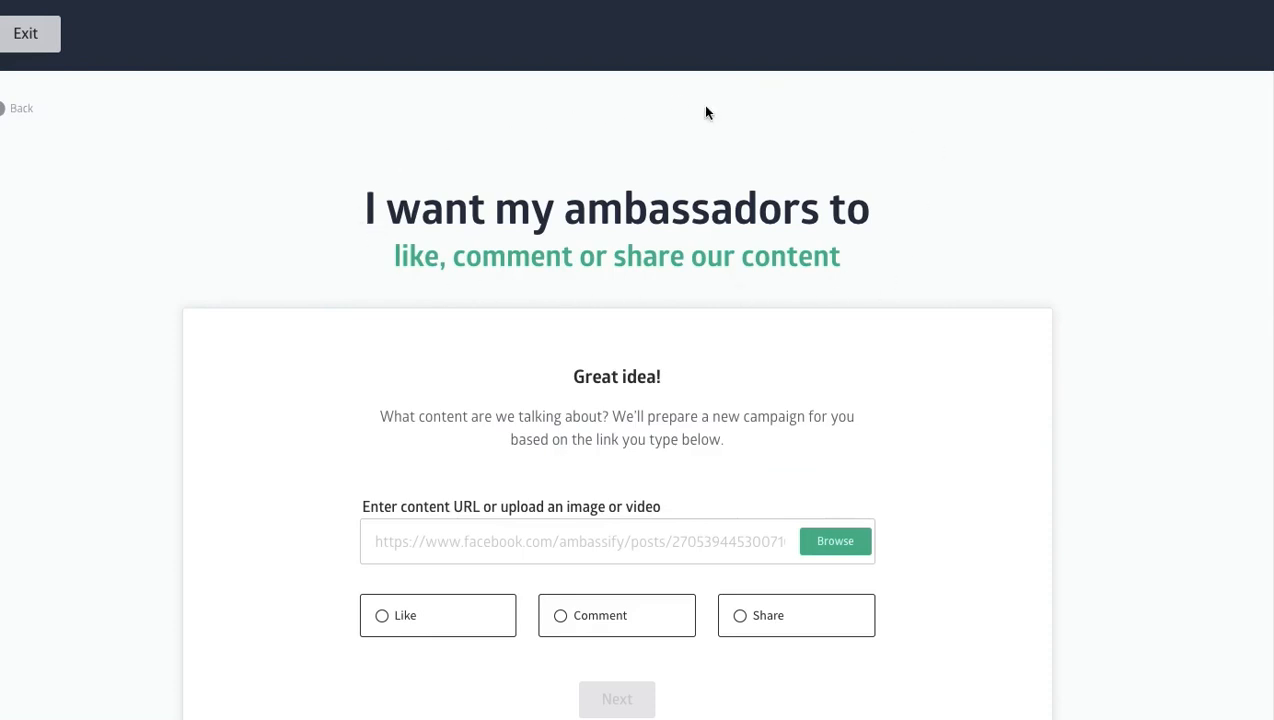
{"action": "scroll", "coordinate": [978, 420], "scroll_direction": "down", "scroll_amount": 2}
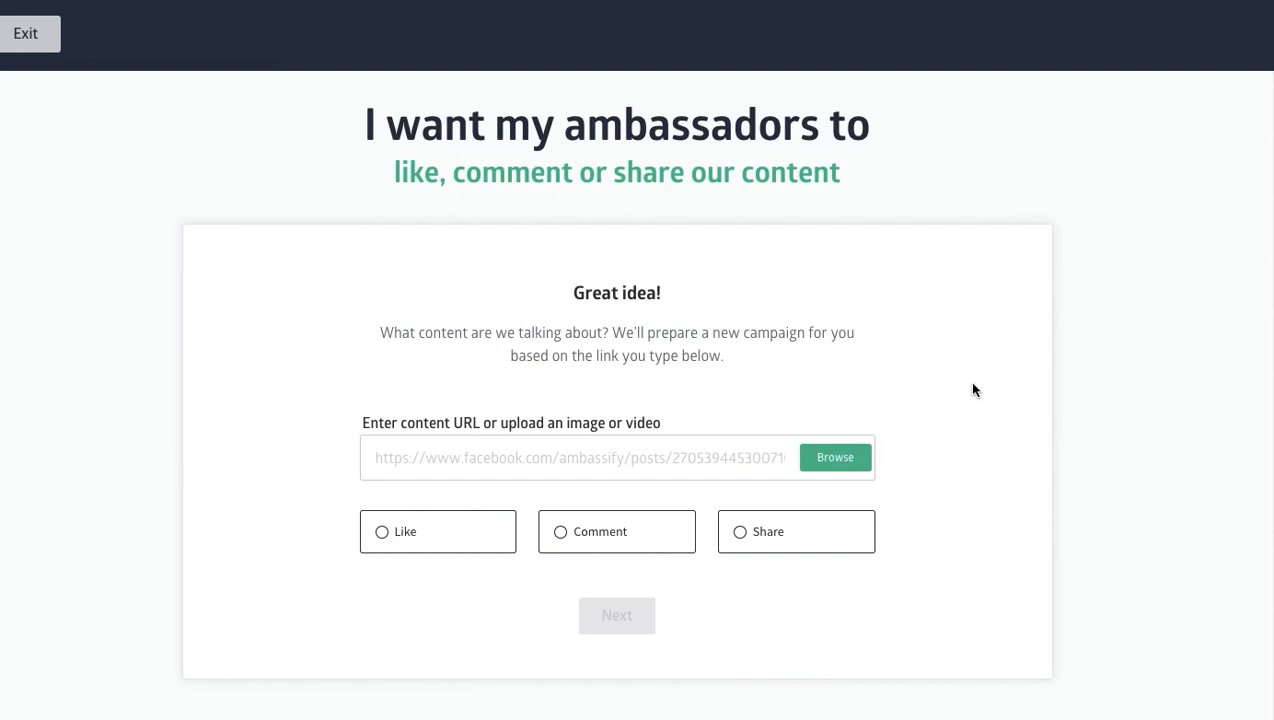
{"action": "left_click", "coordinate": [629, 451]}
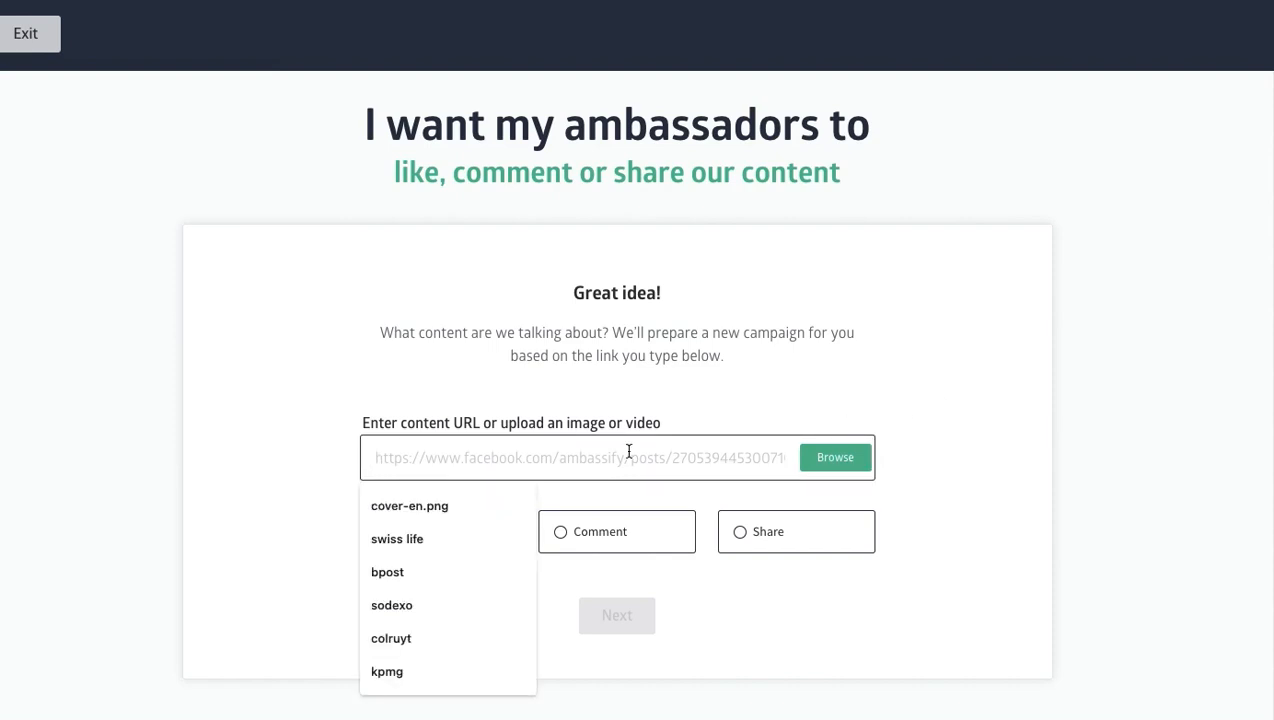
{"action": "key", "text": "ctrl+v"}
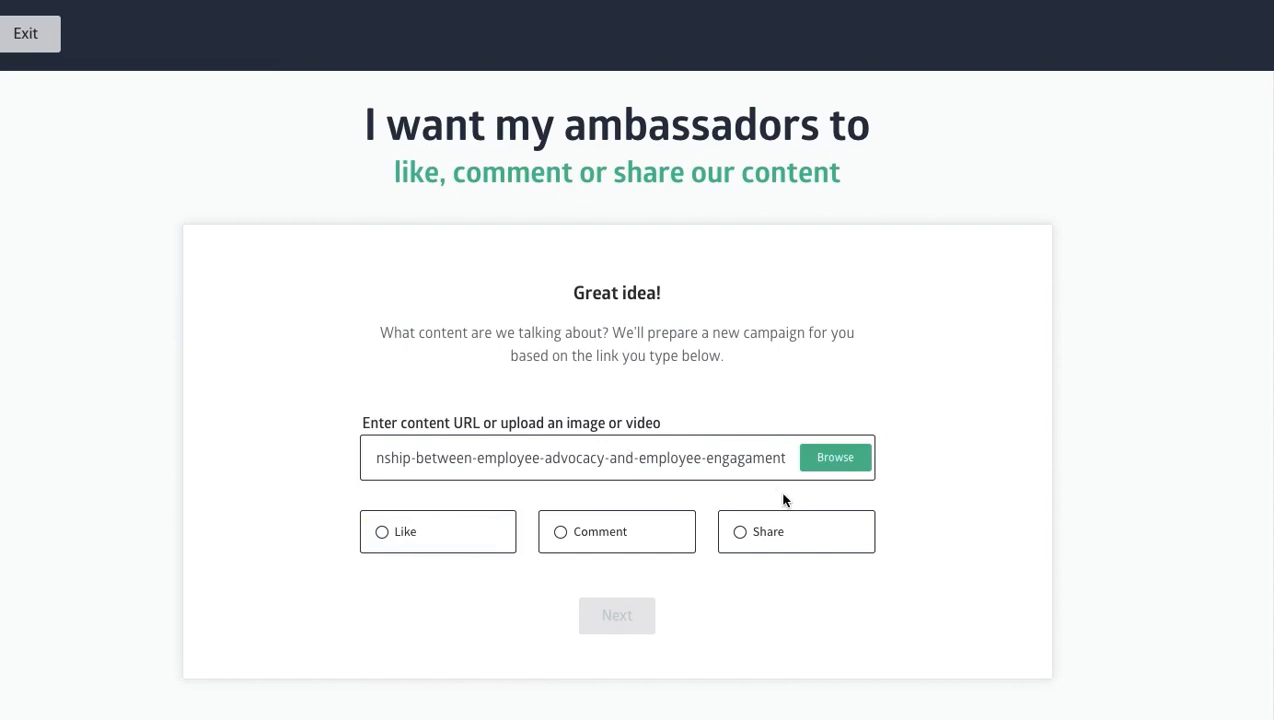
{"action": "left_click", "coordinate": [739, 537]}
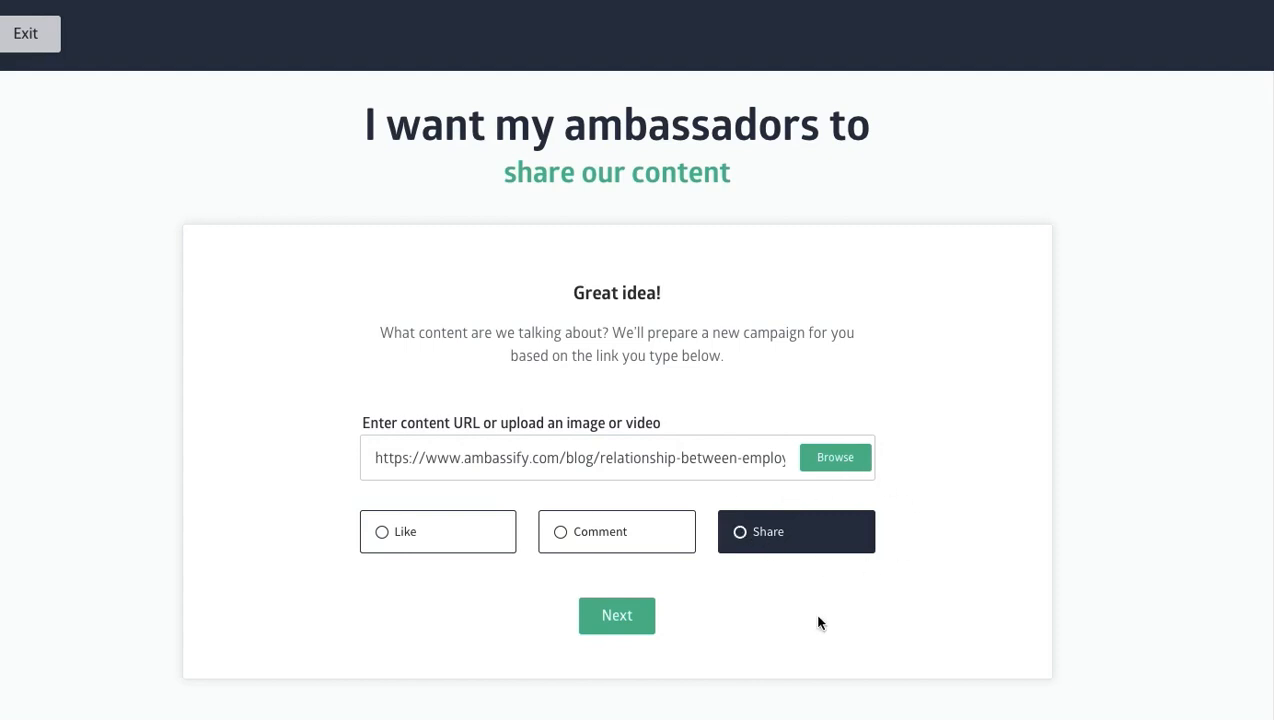
{"action": "left_click", "coordinate": [631, 620]}
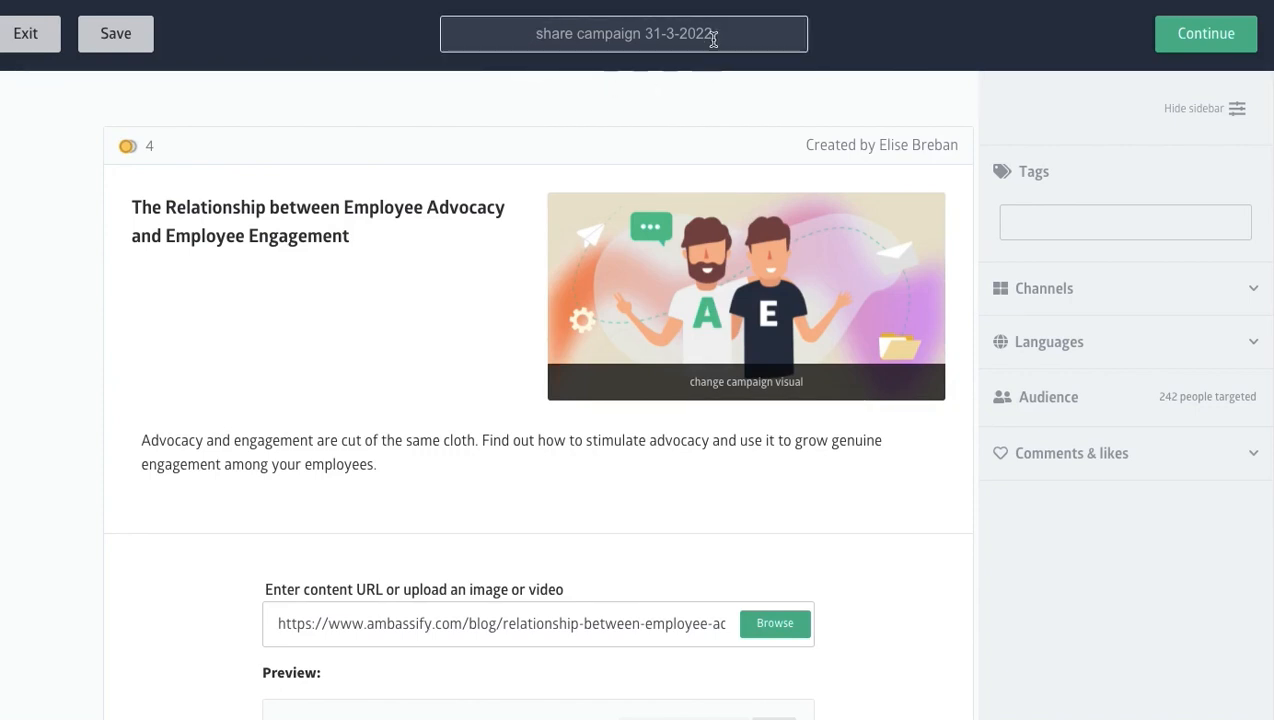
{"action": "left_click", "coordinate": [621, 36]}
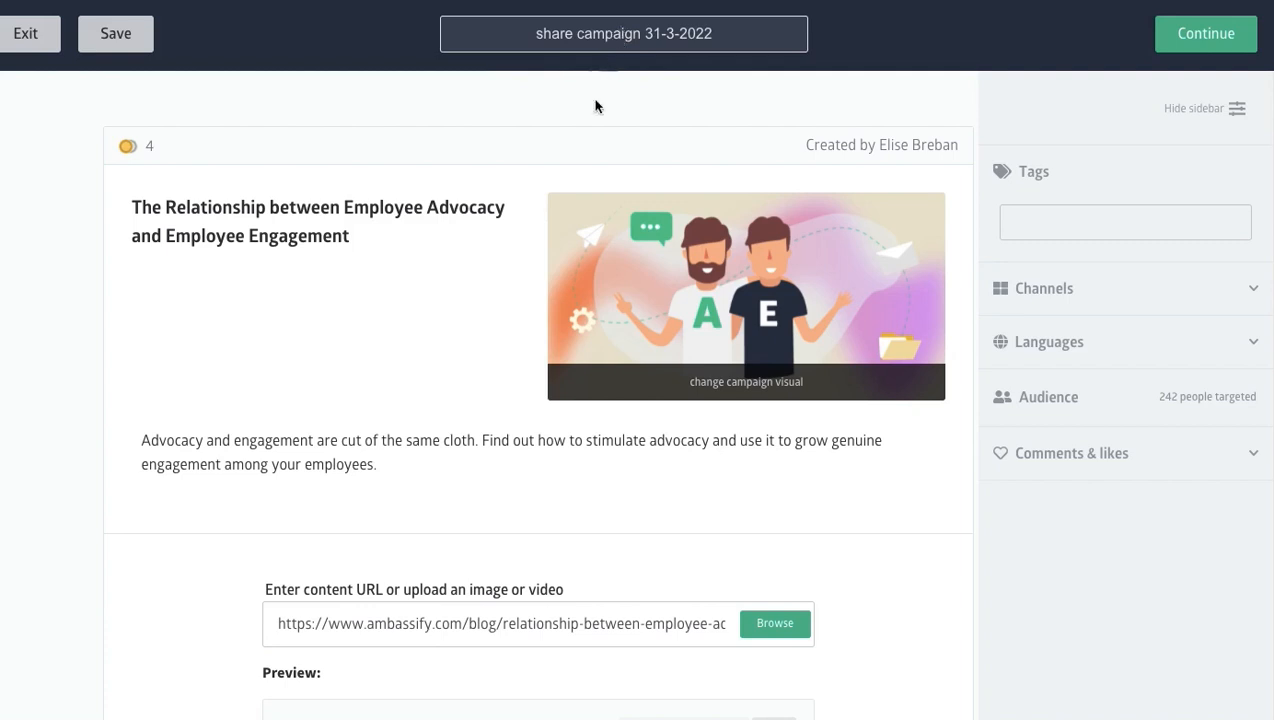
{"action": "left_click", "coordinate": [590, 113]}
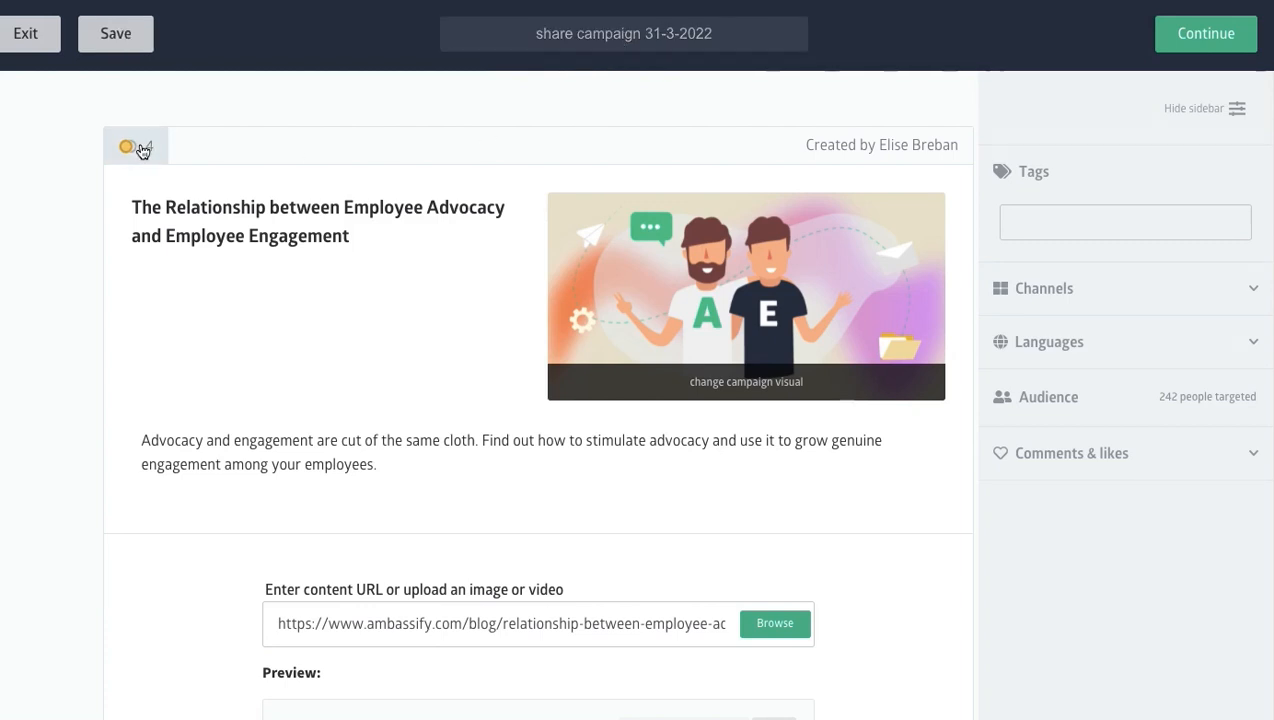
Change the campaign's author to the bear mascot account and append "- share" to the campaign title.
{"action": "left_click", "coordinate": [901, 153]}
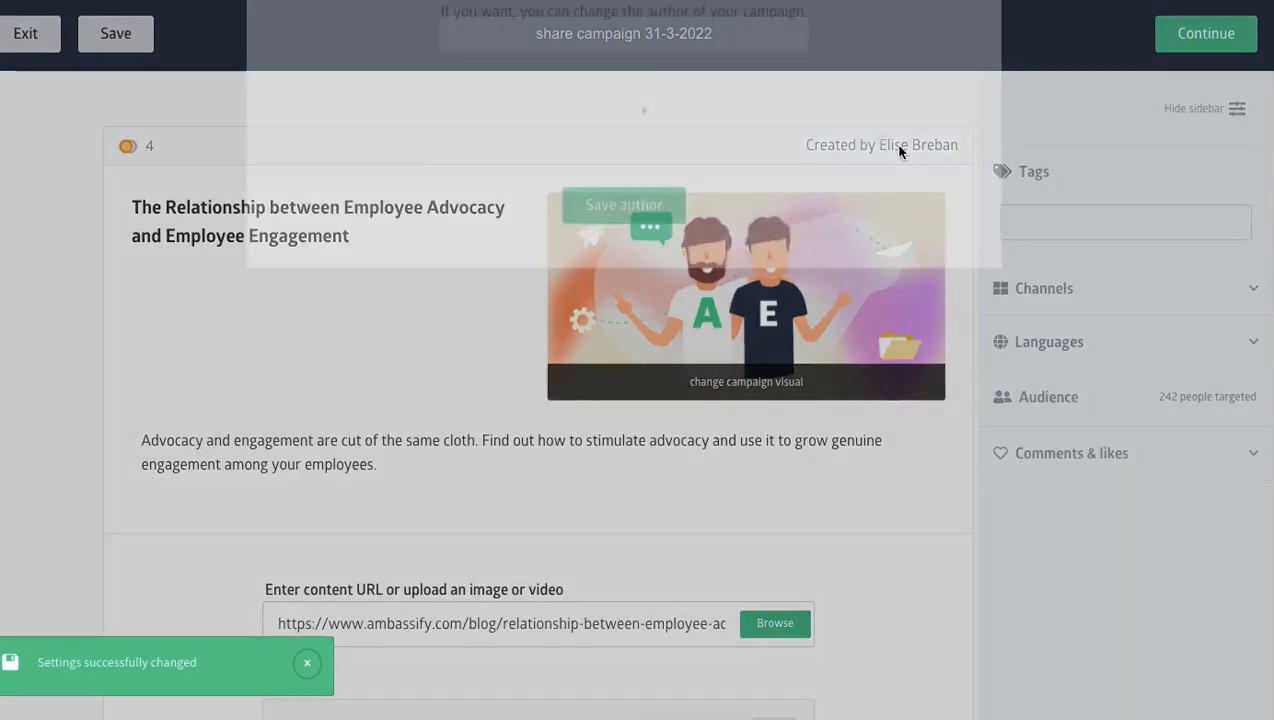
{"action": "left_click", "coordinate": [728, 288]}
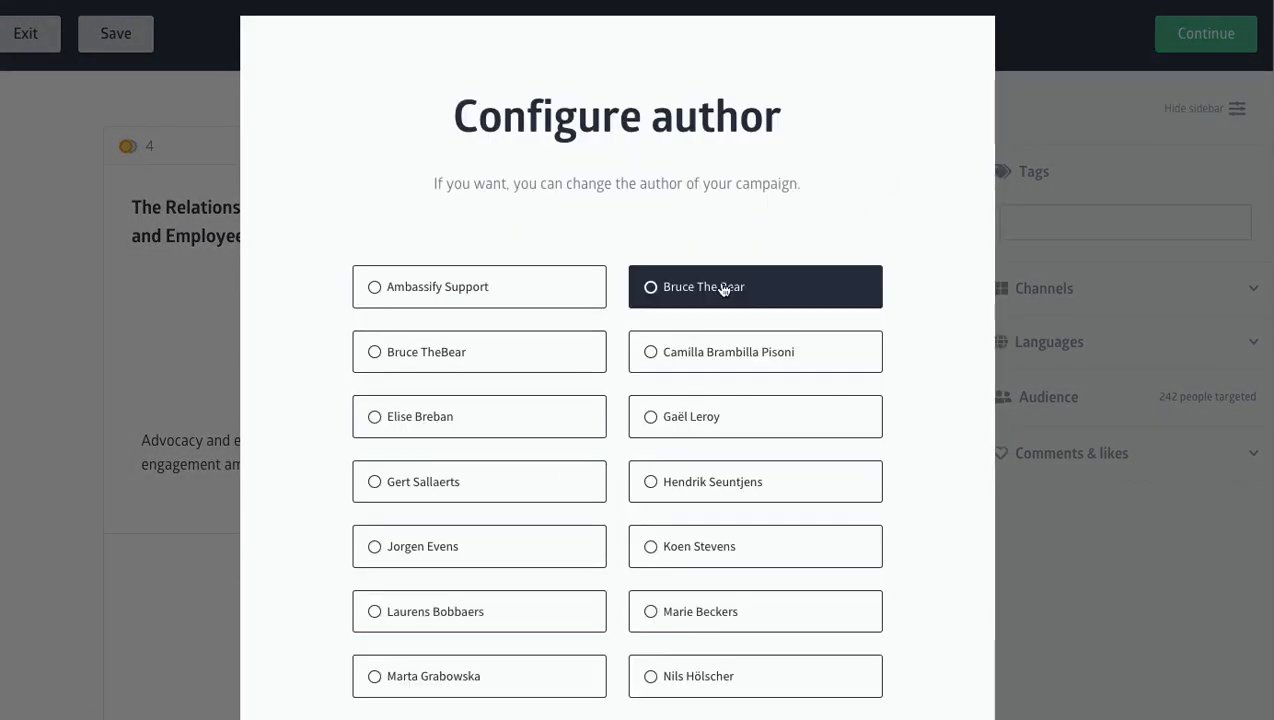
{"action": "scroll", "coordinate": [736, 418], "scroll_direction": "down", "scroll_amount": 5}
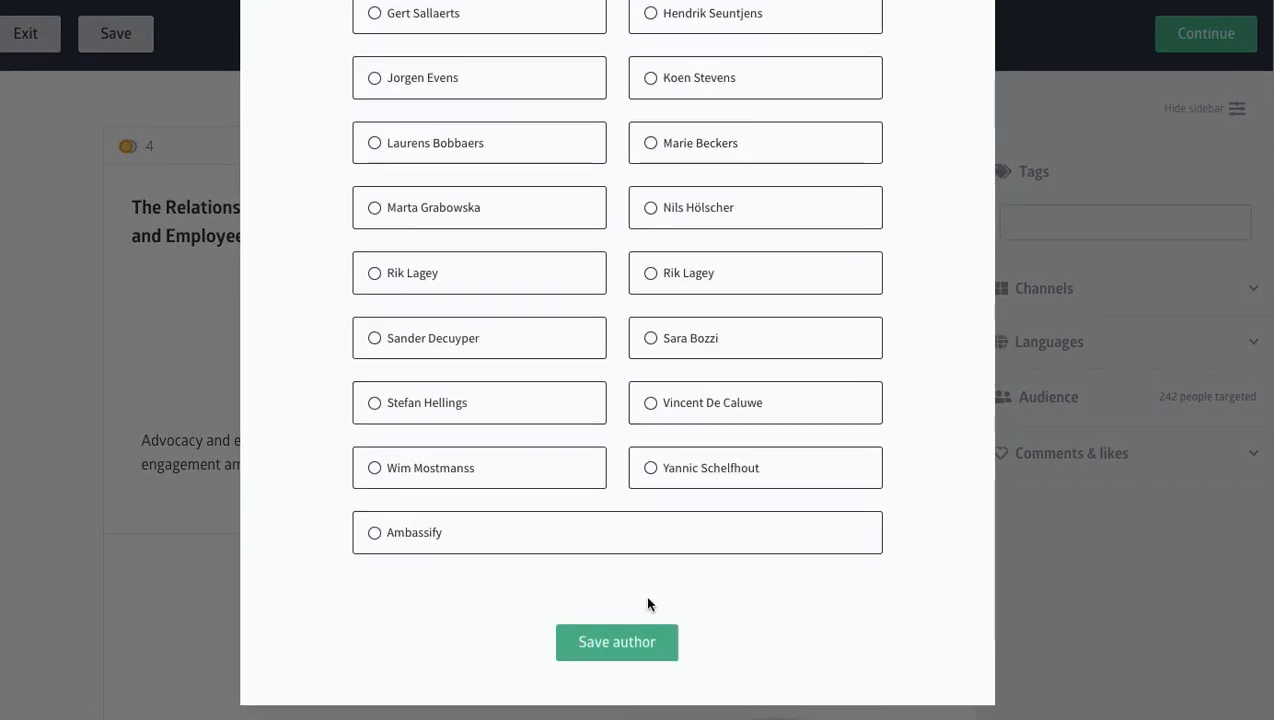
{"action": "left_click", "coordinate": [619, 644]}
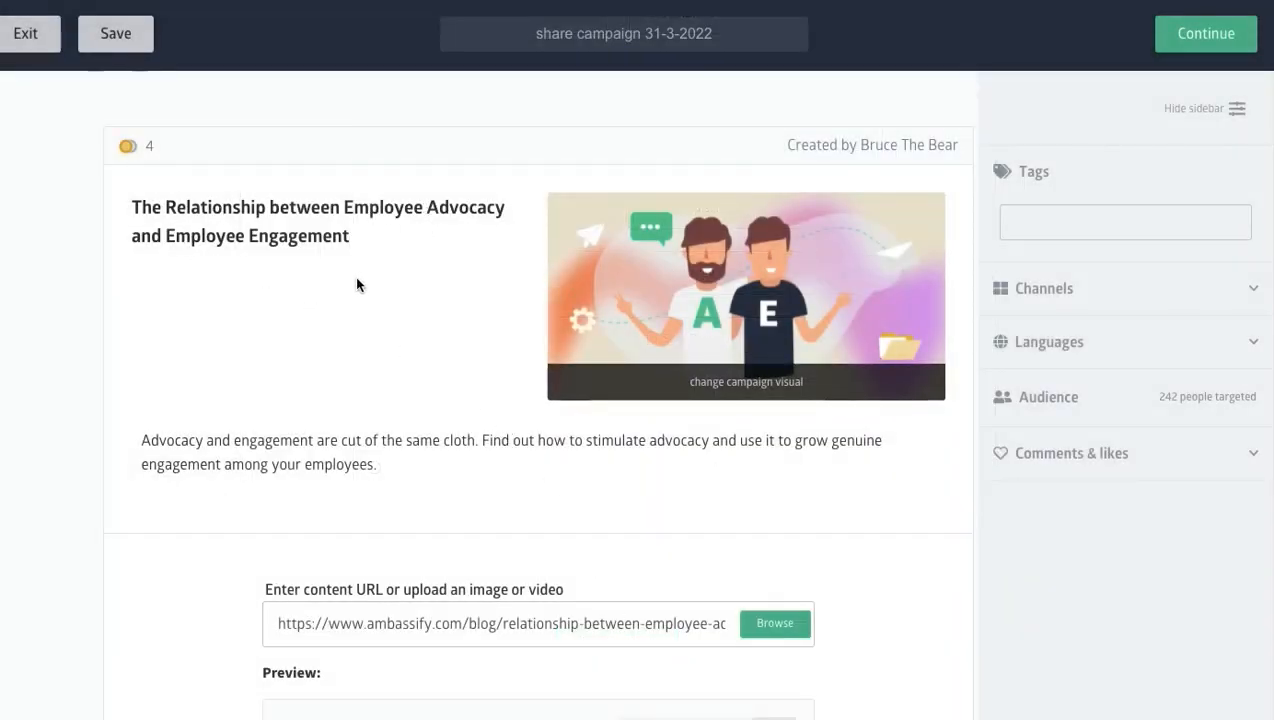
{"action": "left_click", "coordinate": [350, 240]}
{"action": "type", "text": "- share"}
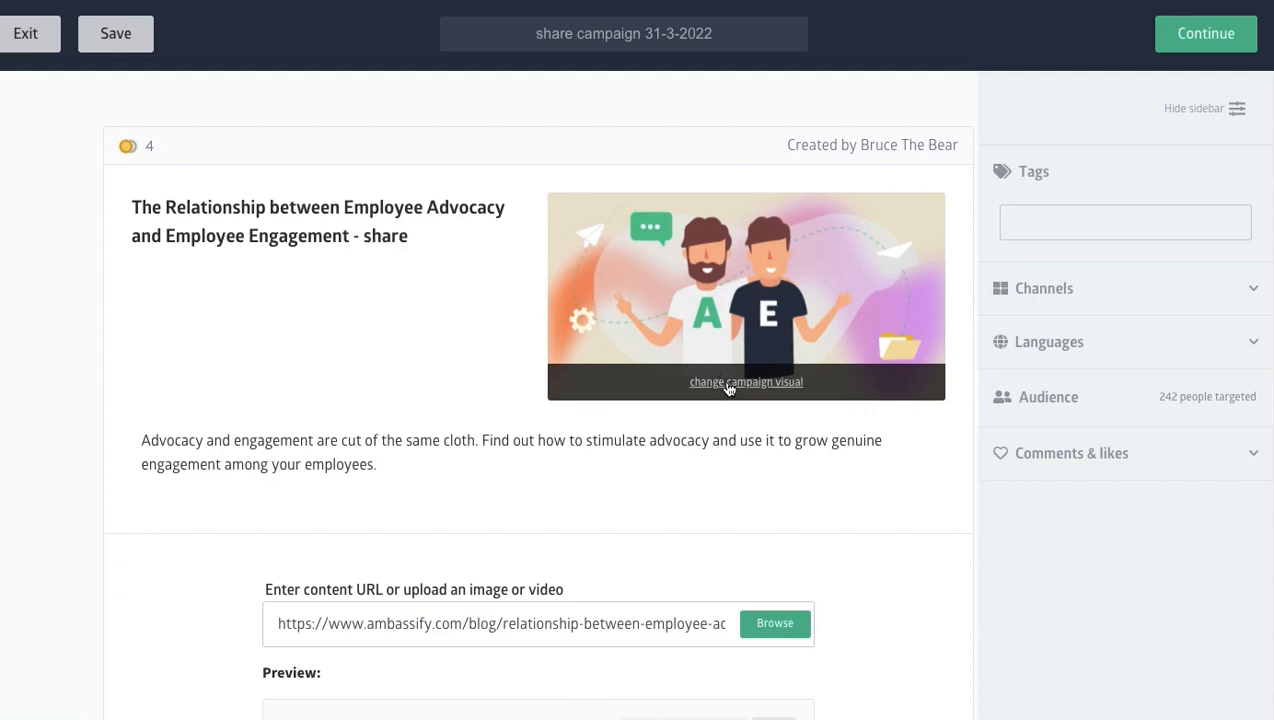
Add the paragraph "Please share this post on as many social networks!" below the campaign description.
{"action": "left_click", "coordinate": [390, 463]}
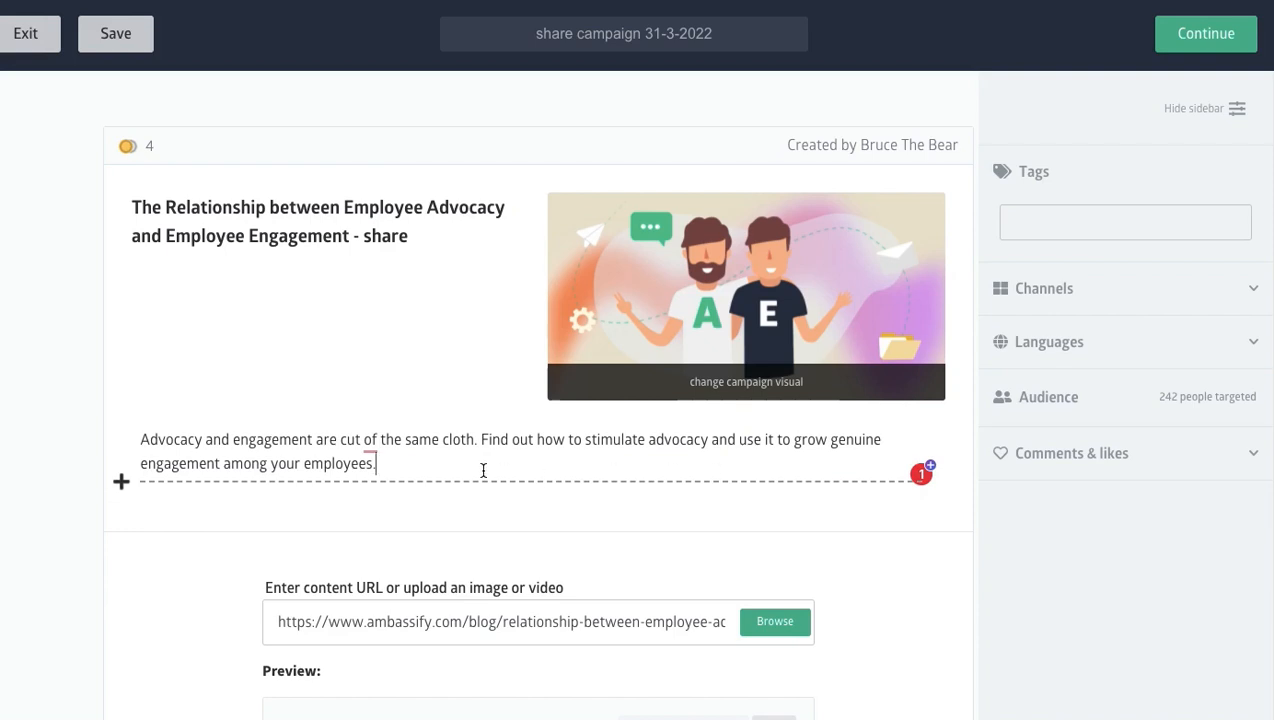
{"action": "key", "text": "Return"}
{"action": "type", "text": "Please"}
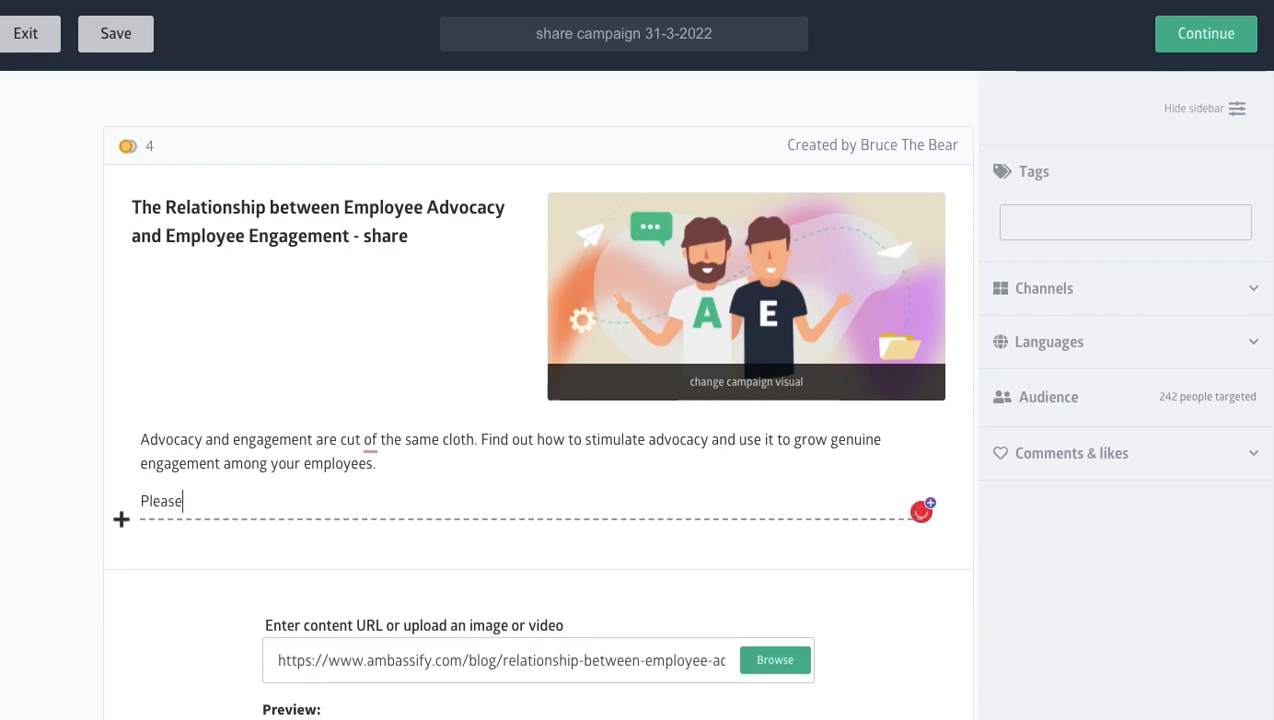
{"action": "type", "text": " share this cam"}
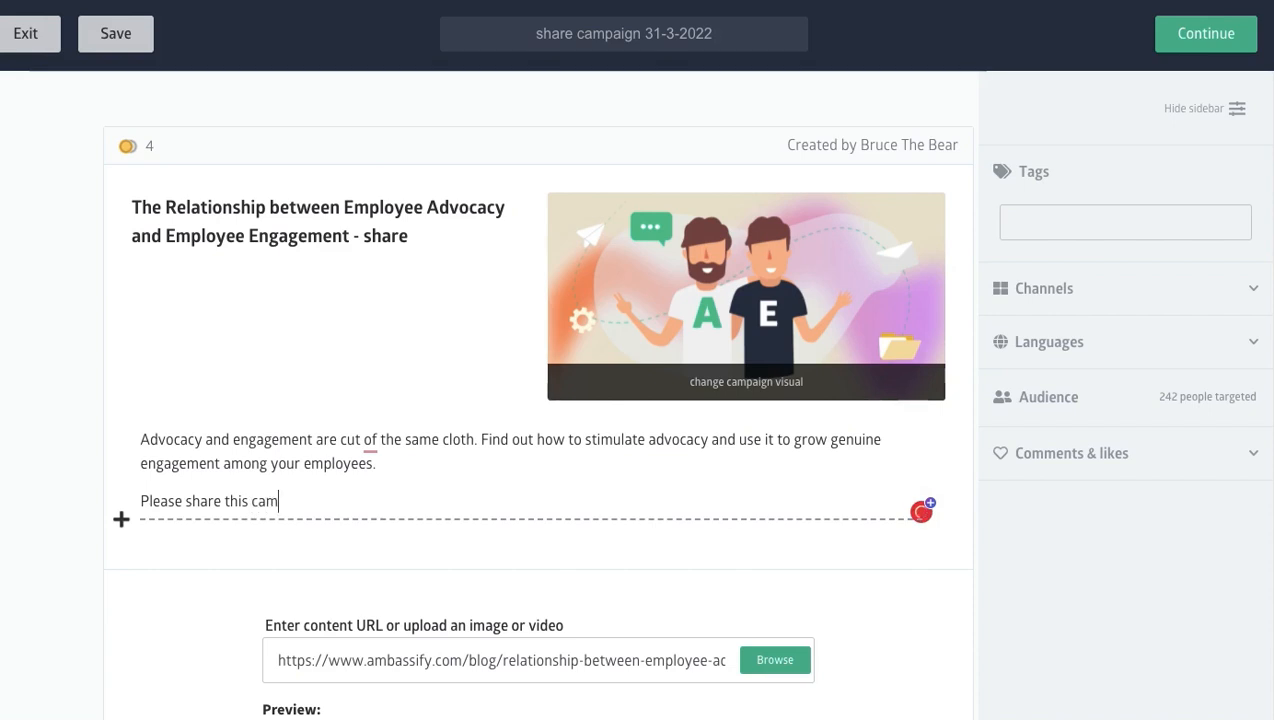
{"action": "key", "text": "BackSpace"}
{"action": "key", "text": "BackSpace"}
{"action": "key", "text": "BackSpace"}
{"action": "key", "text": "BackSpace"}
{"action": "type", "text": "pos"}
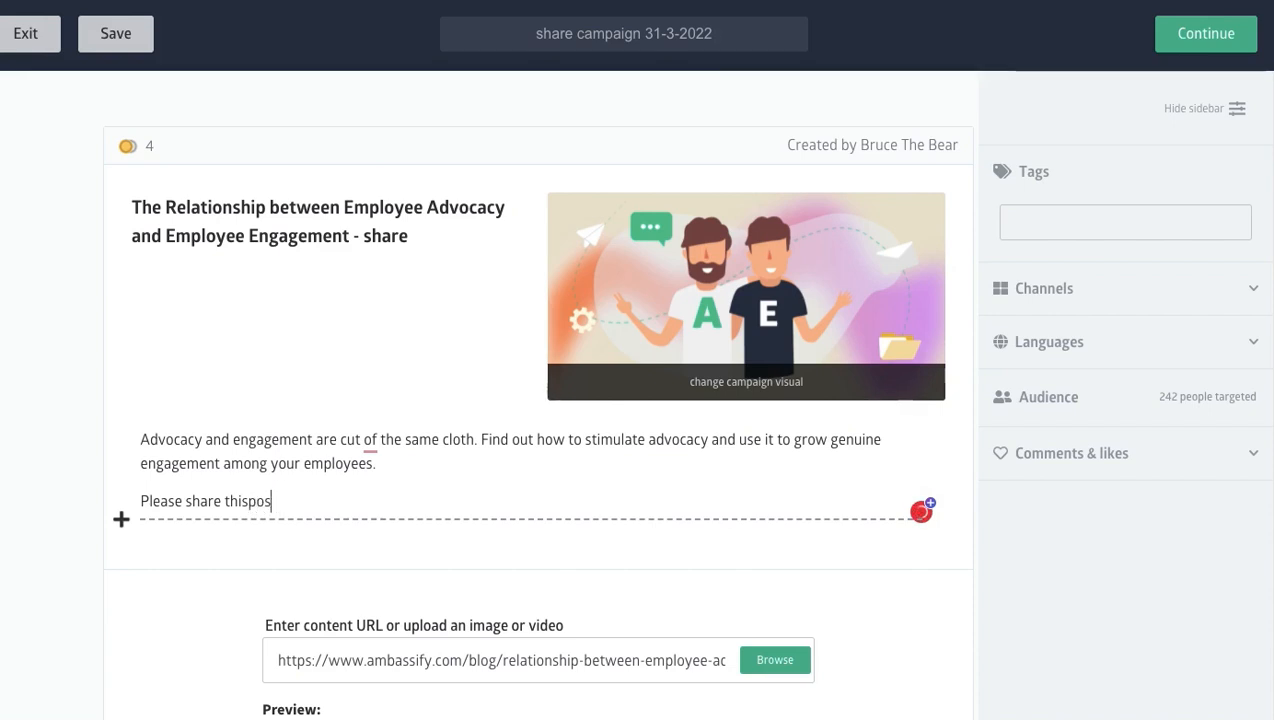
{"action": "key", "text": "BackSpace"}
{"action": "key", "text": "BackSpace"}
{"action": "key", "text": "BackSpace"}
{"action": "key", "text": "BackSpace"}
{"action": "type", "text": "s post on as ma"}
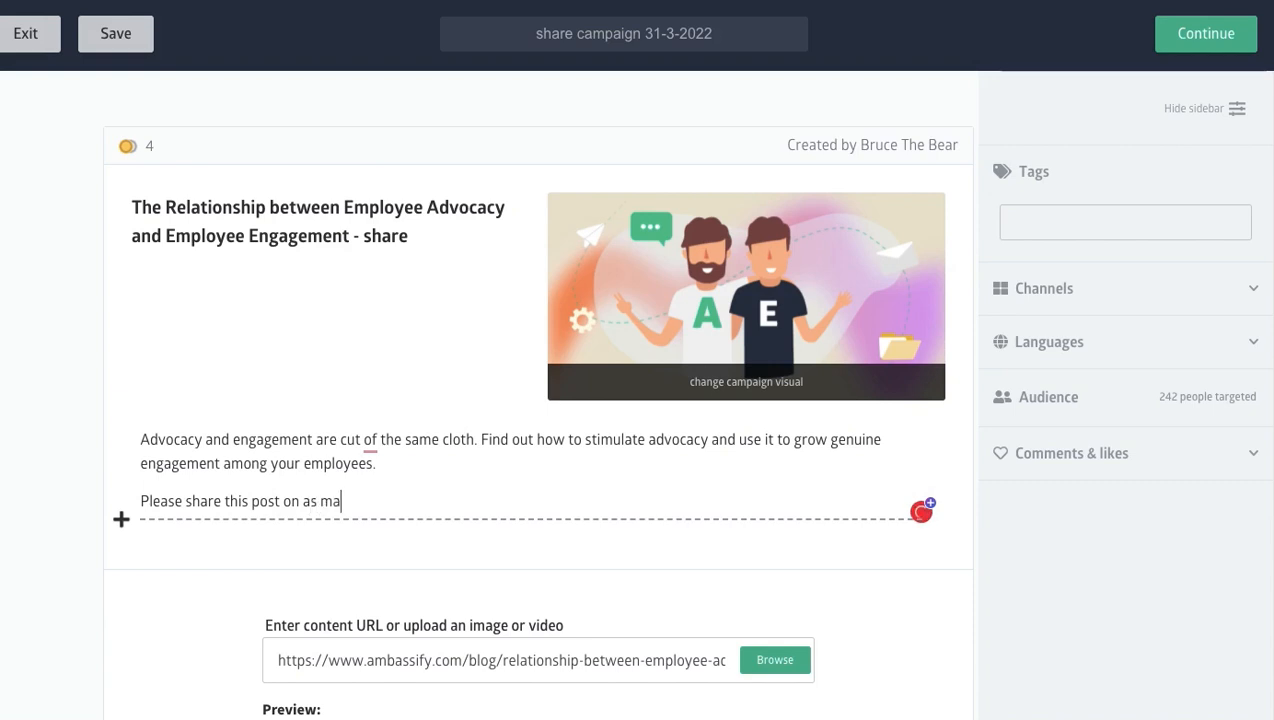
{"action": "type", "text": "ny social ne"}
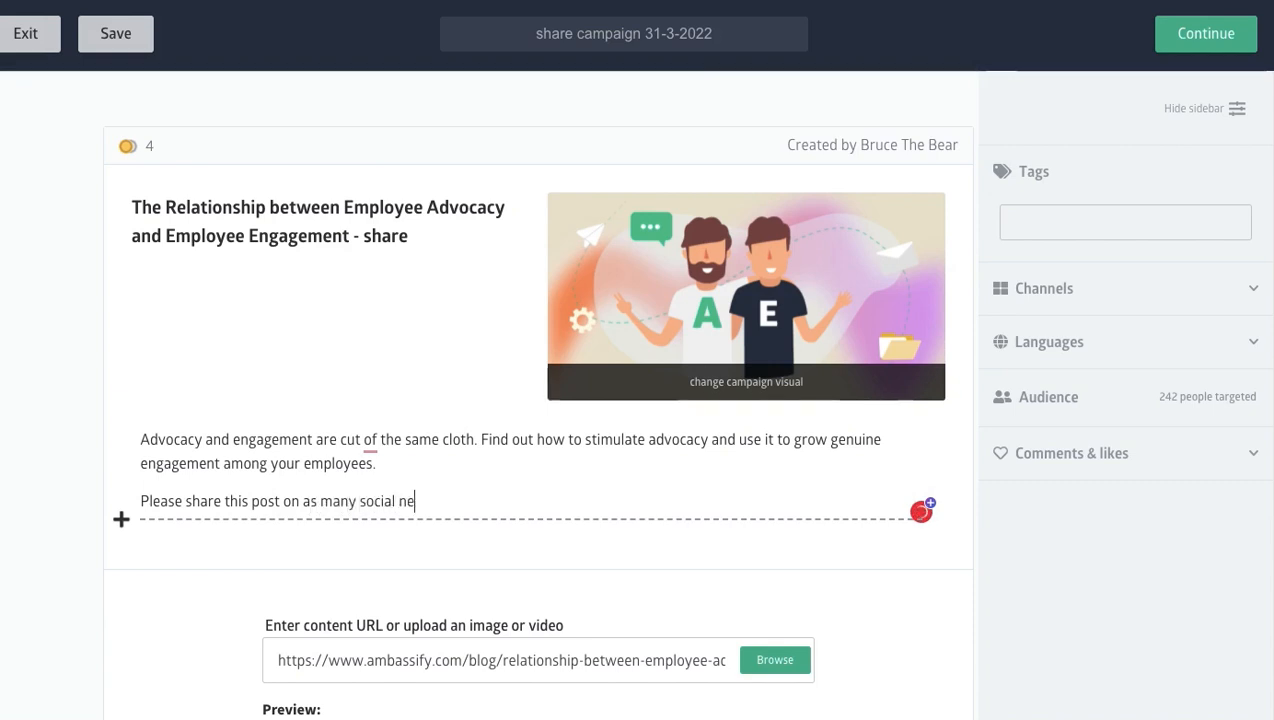
{"action": "type", "text": "tworks!"}
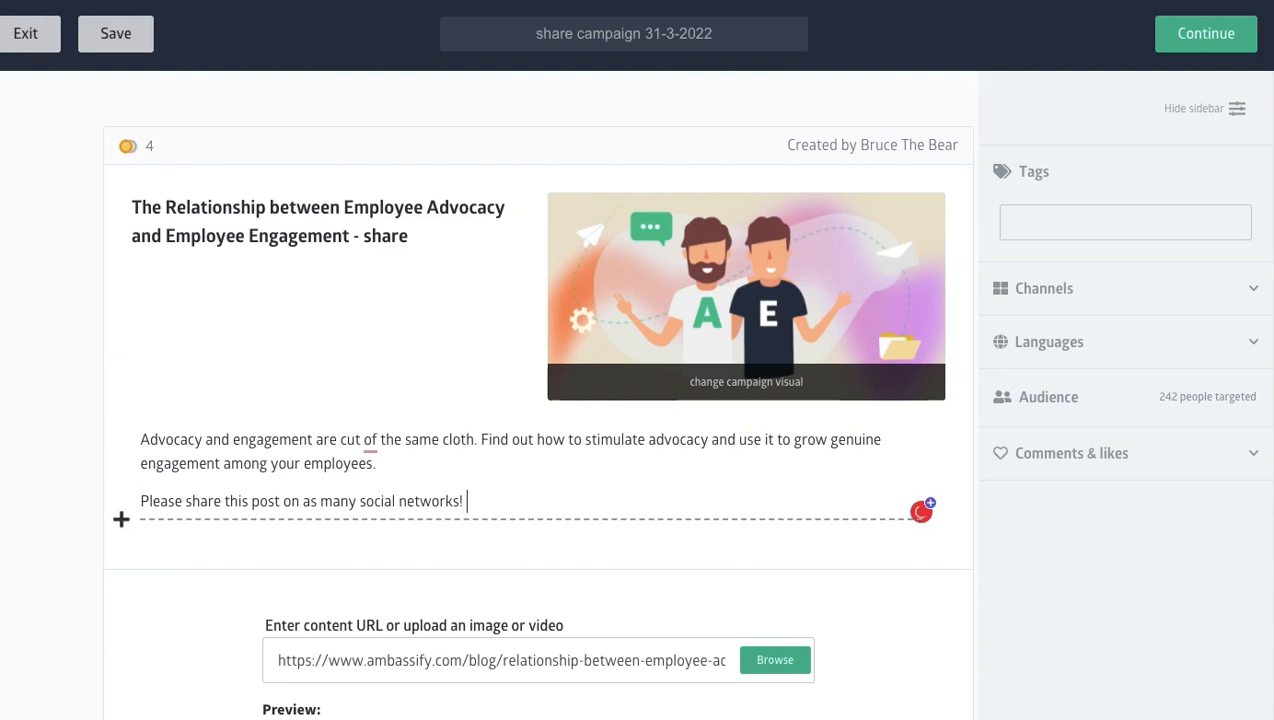
{"action": "key", "text": "Return"}
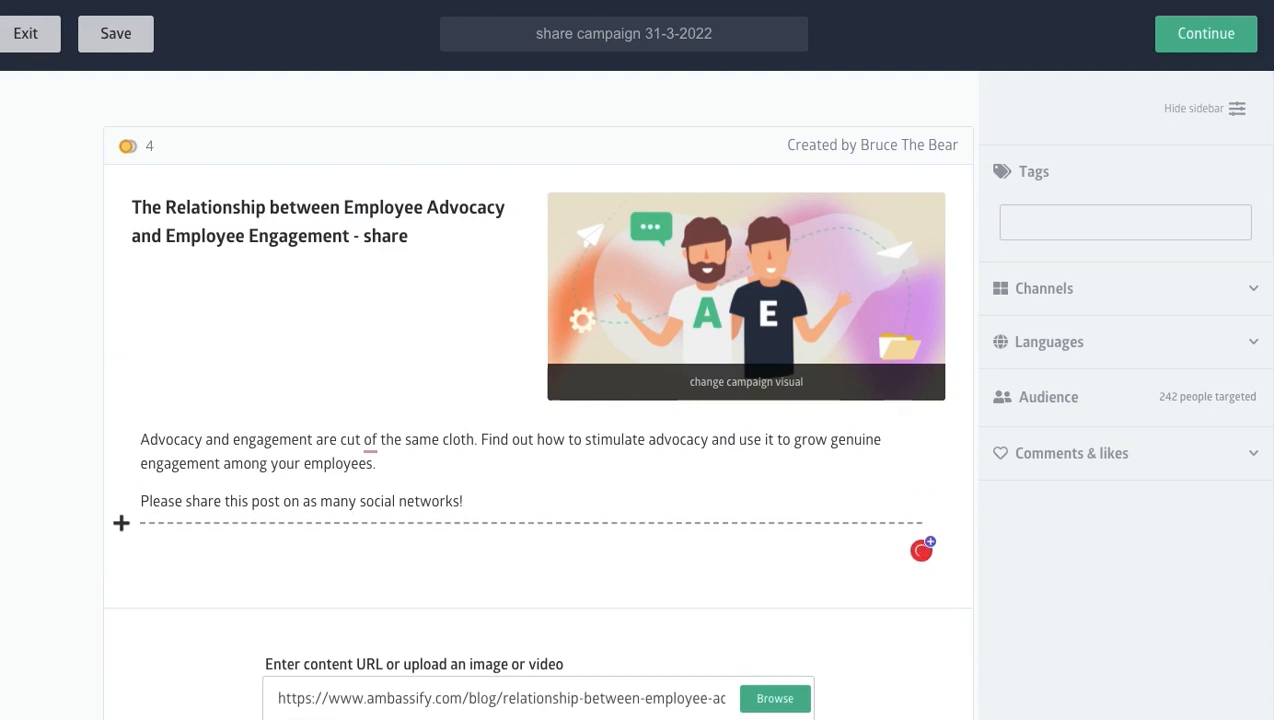
Make the sentence "Please share this post on as many social networks!" bold.
{"action": "left_click", "coordinate": [121, 523]}
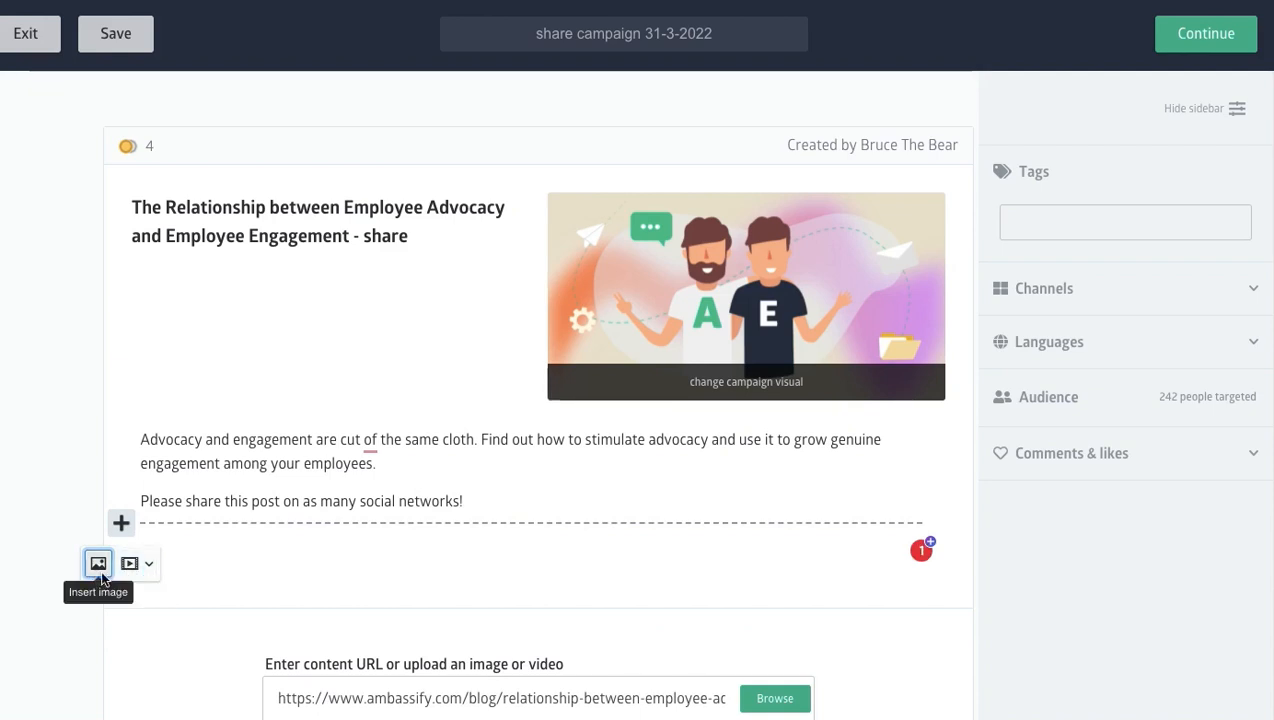
{"action": "triple_click", "coordinate": [254, 505]}
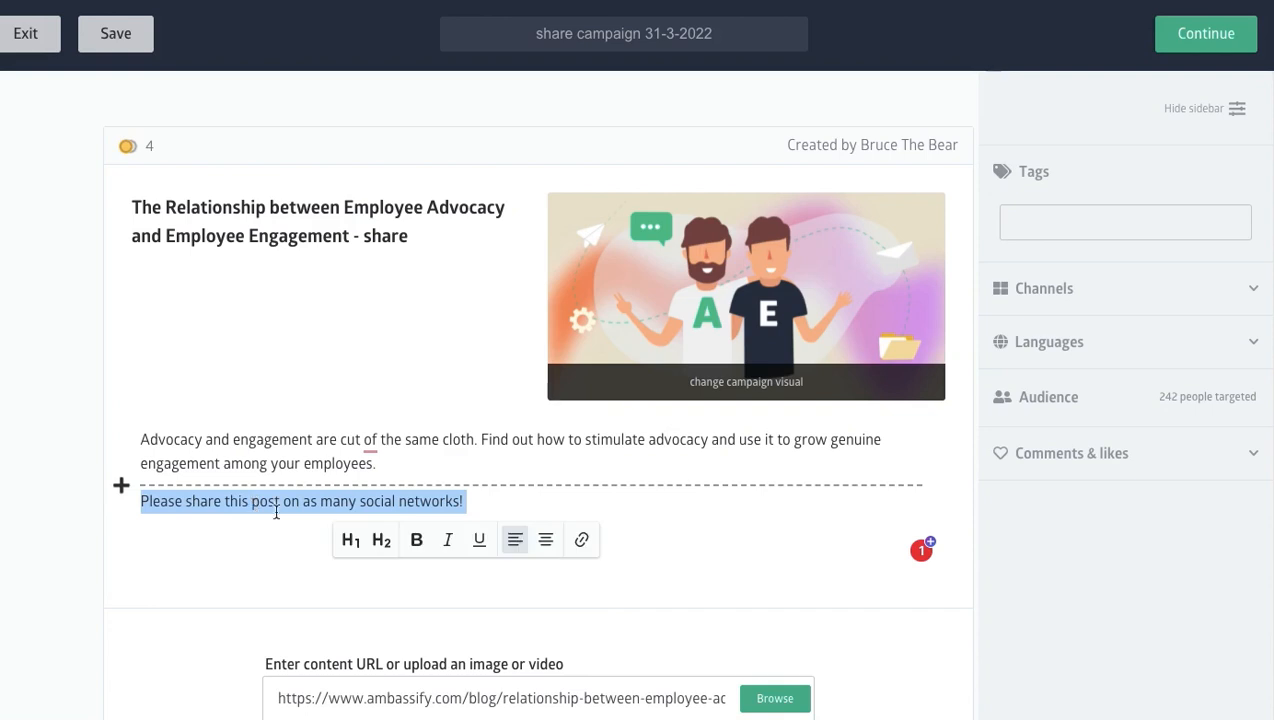
{"action": "left_click", "coordinate": [416, 541]}
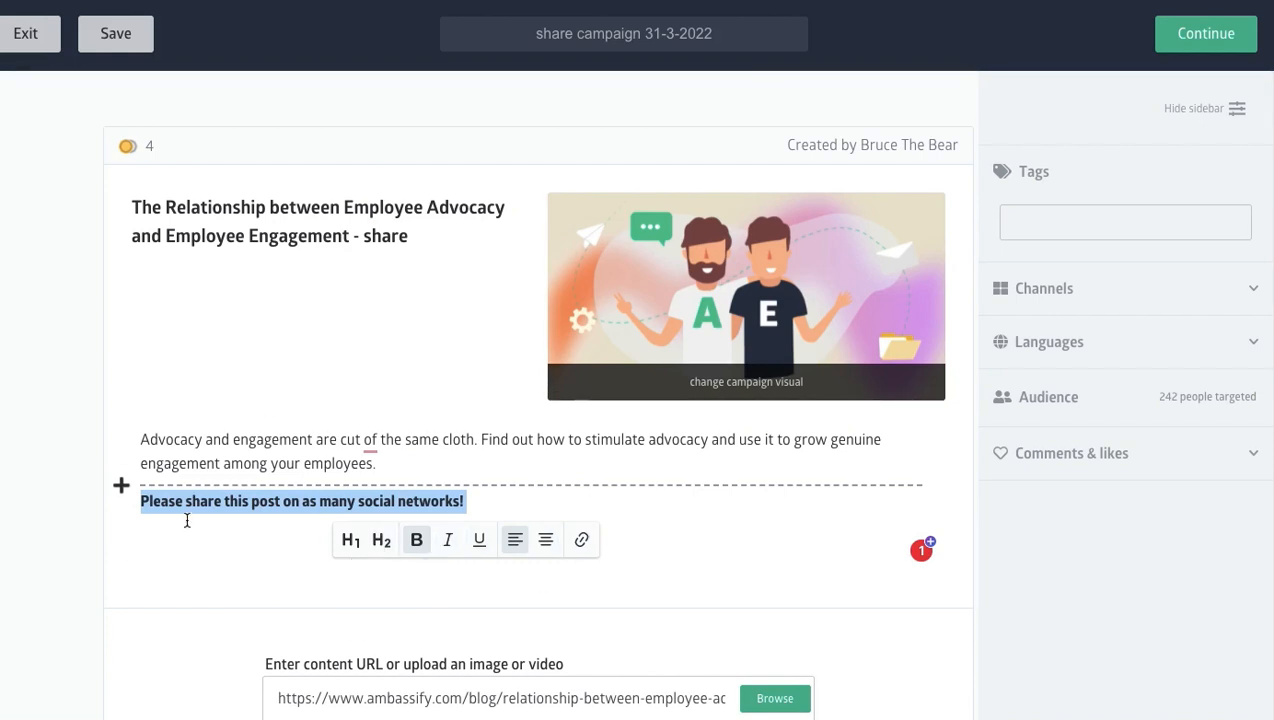
{"action": "left_click", "coordinate": [433, 467]}
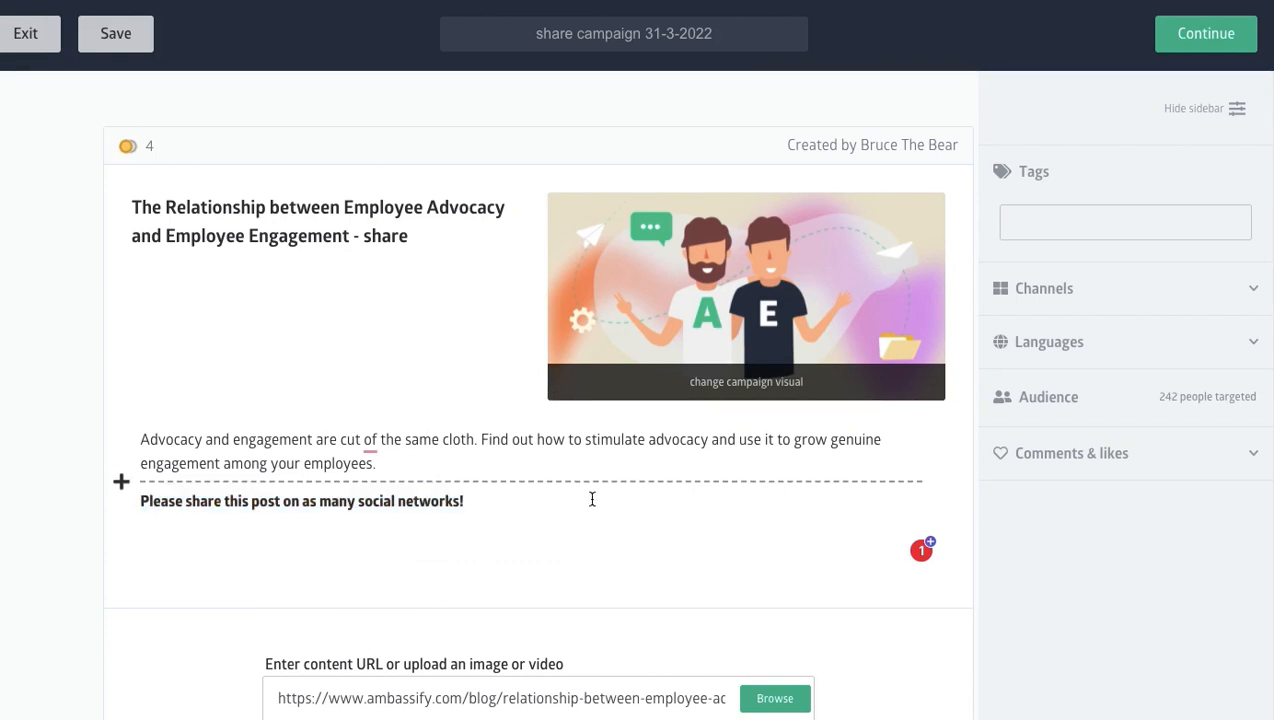
Delete the sentence "Advocacy and engagement are cut of the same cloth." from the share preview's description.
{"action": "scroll", "coordinate": [598, 492], "scroll_direction": "down", "scroll_amount": 2}
{"action": "scroll", "coordinate": [633, 432], "scroll_direction": "down", "scroll_amount": 3}
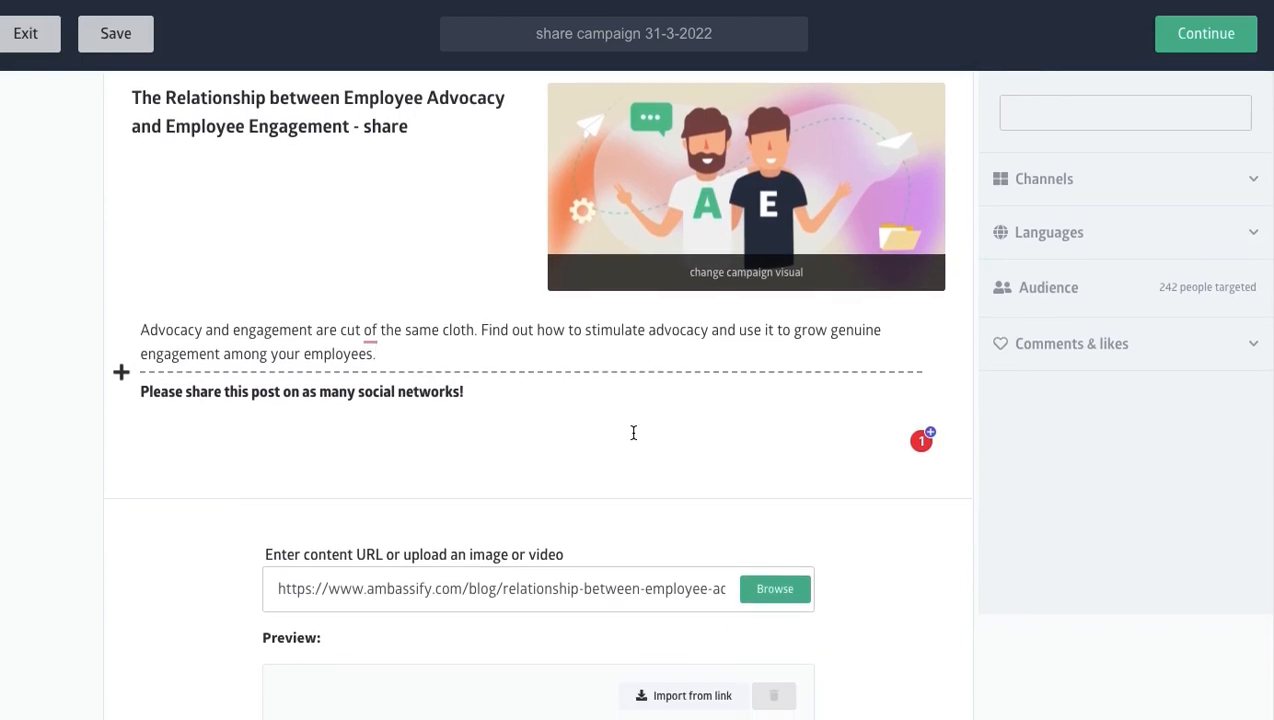
{"action": "scroll", "coordinate": [632, 437], "scroll_direction": "down", "scroll_amount": 1}
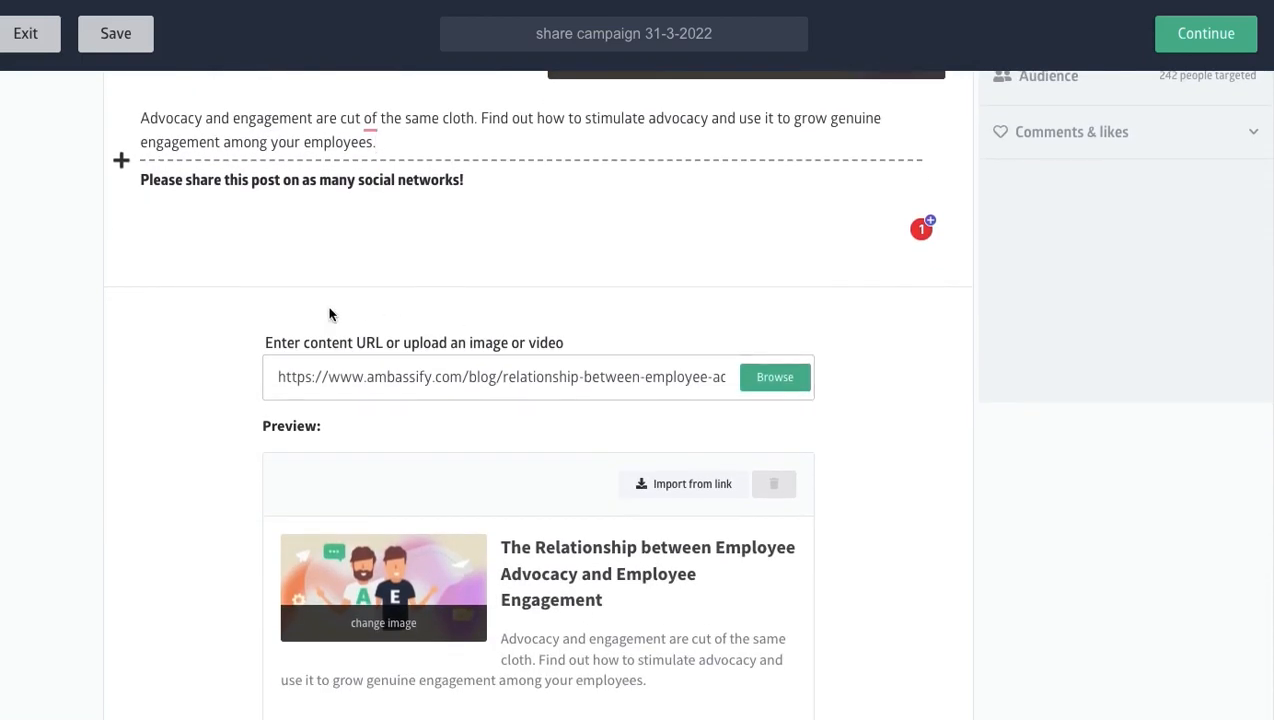
{"action": "scroll", "coordinate": [535, 398], "scroll_direction": "down", "scroll_amount": 2}
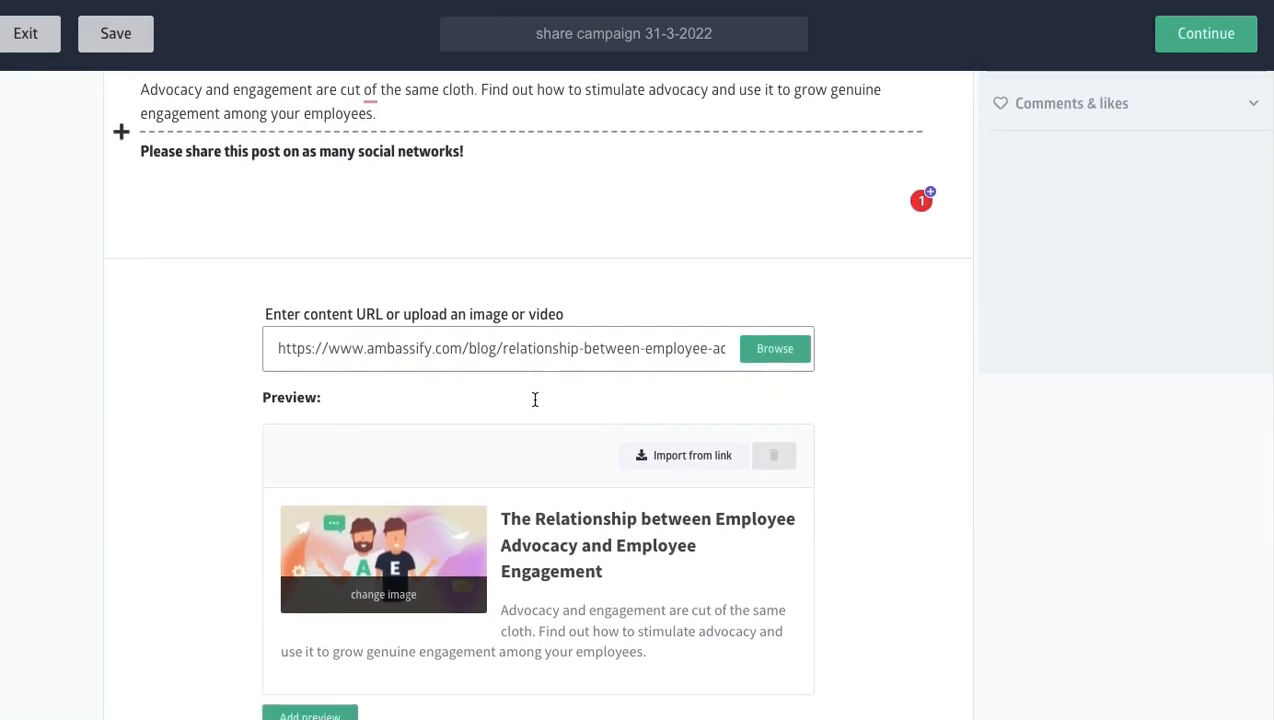
{"action": "scroll", "coordinate": [618, 376], "scroll_direction": "down", "scroll_amount": 2}
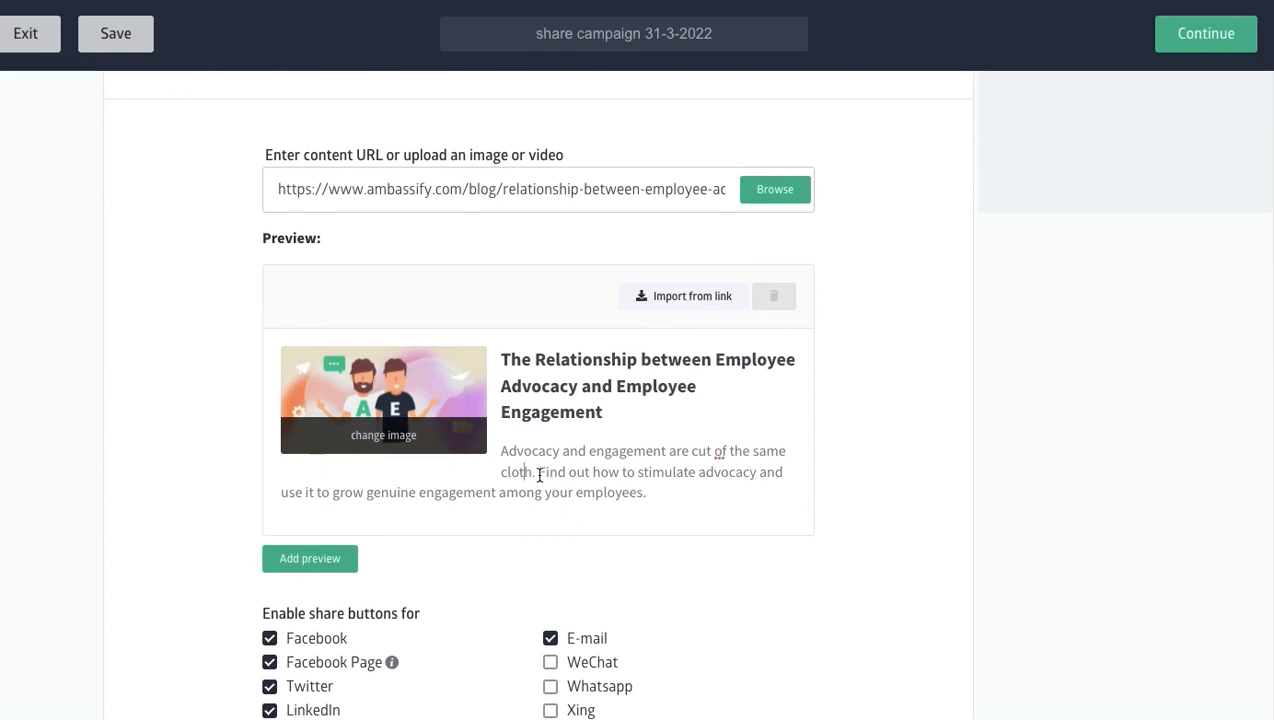
{"action": "left_click_drag", "start_coordinate": [539, 476], "coordinate": [503, 446]}
{"action": "key", "text": "BackSpace"}
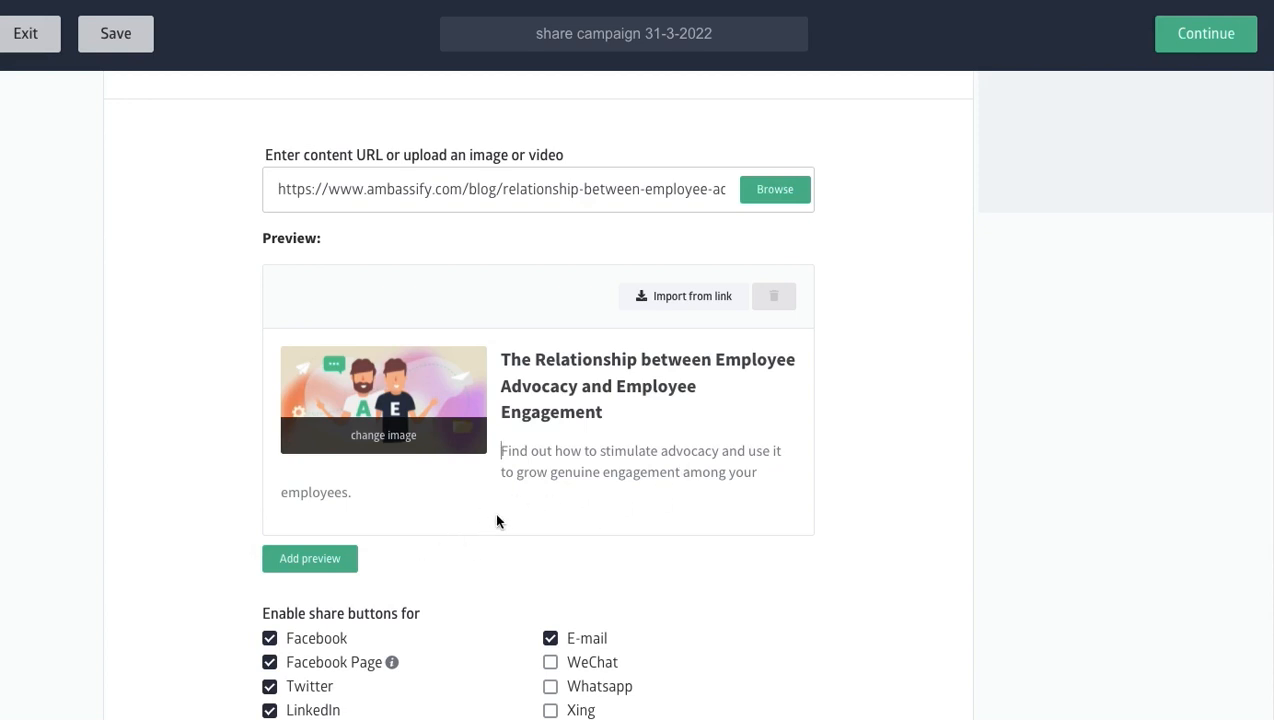
Add a second, empty share preview below the existing one.
{"action": "scroll", "coordinate": [497, 520], "scroll_direction": "down", "scroll_amount": 2}
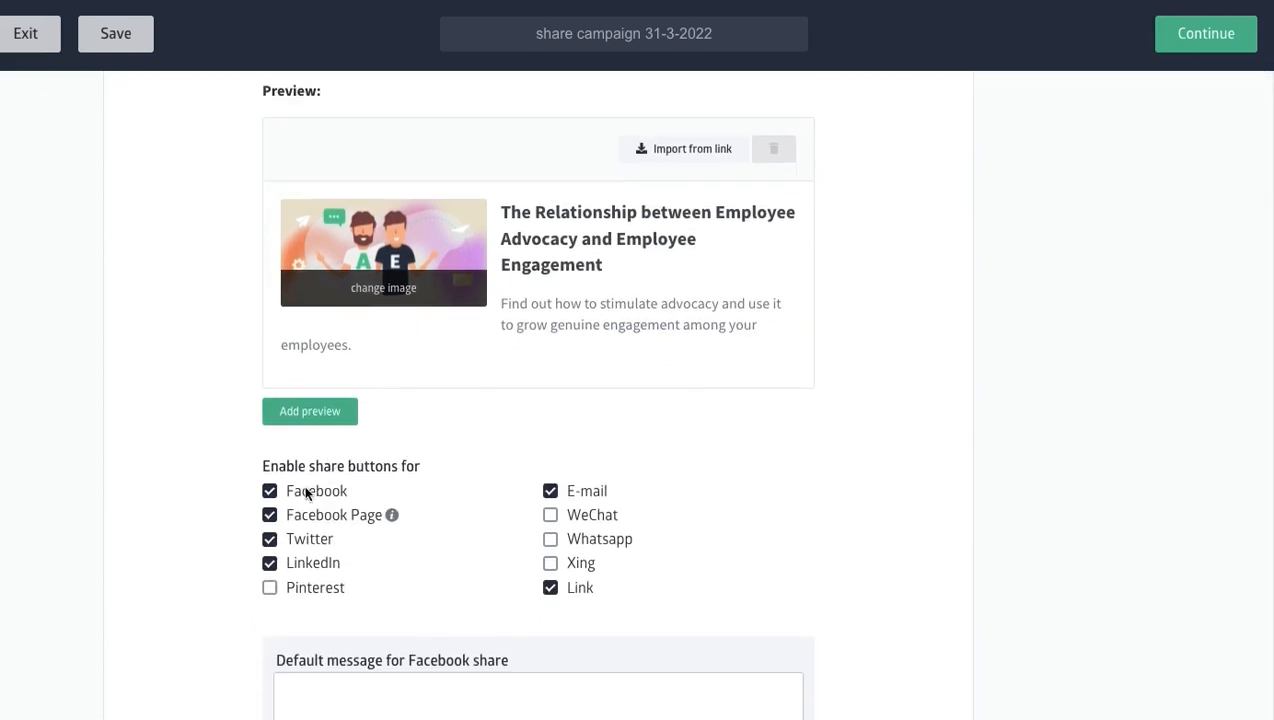
{"action": "left_click", "coordinate": [312, 414]}
{"action": "scroll", "coordinate": [473, 437], "scroll_direction": "down", "scroll_amount": 1}
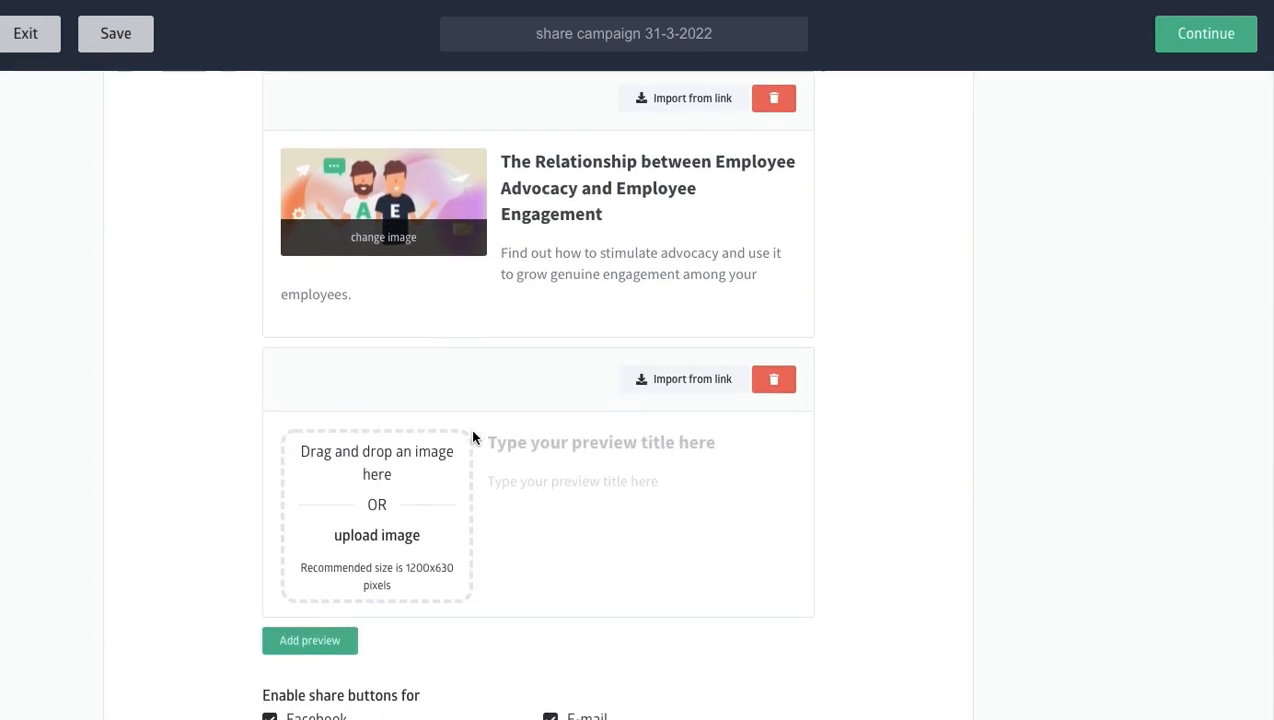
Disable the share button for Facebook Page.
{"action": "scroll", "coordinate": [473, 437], "scroll_direction": "down", "scroll_amount": 1}
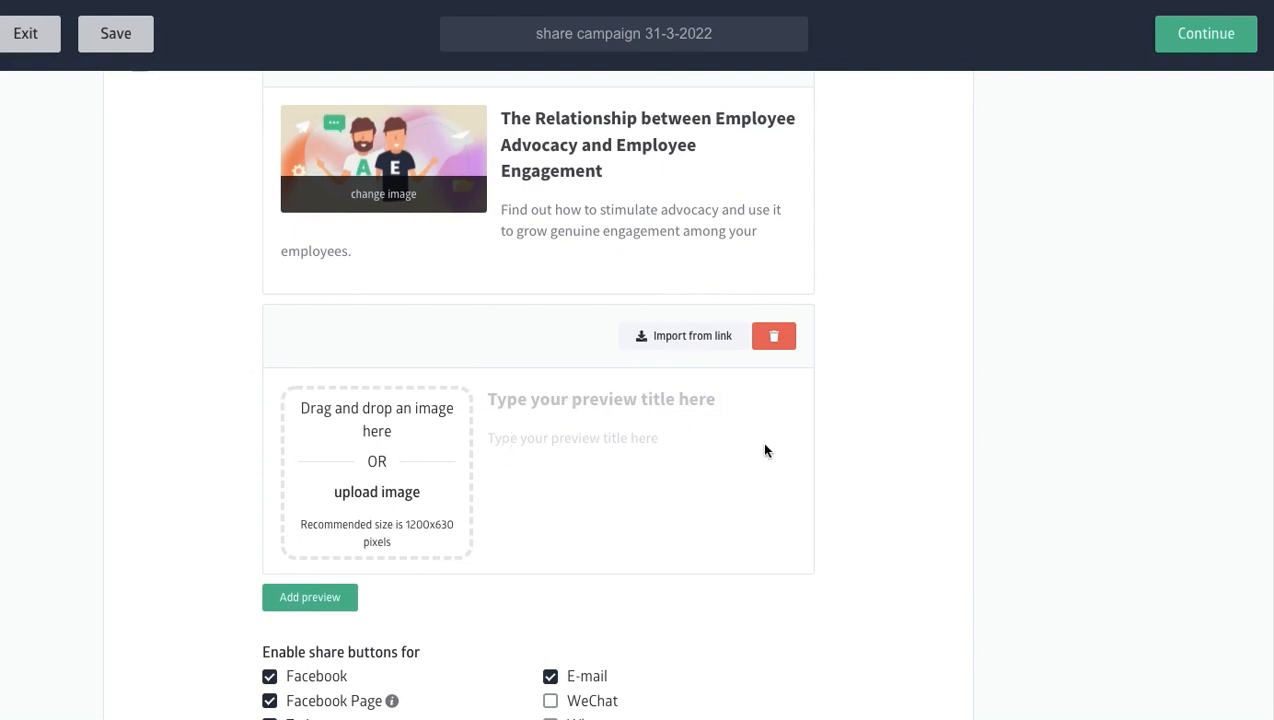
{"action": "scroll", "coordinate": [626, 464], "scroll_direction": "down", "scroll_amount": 5}
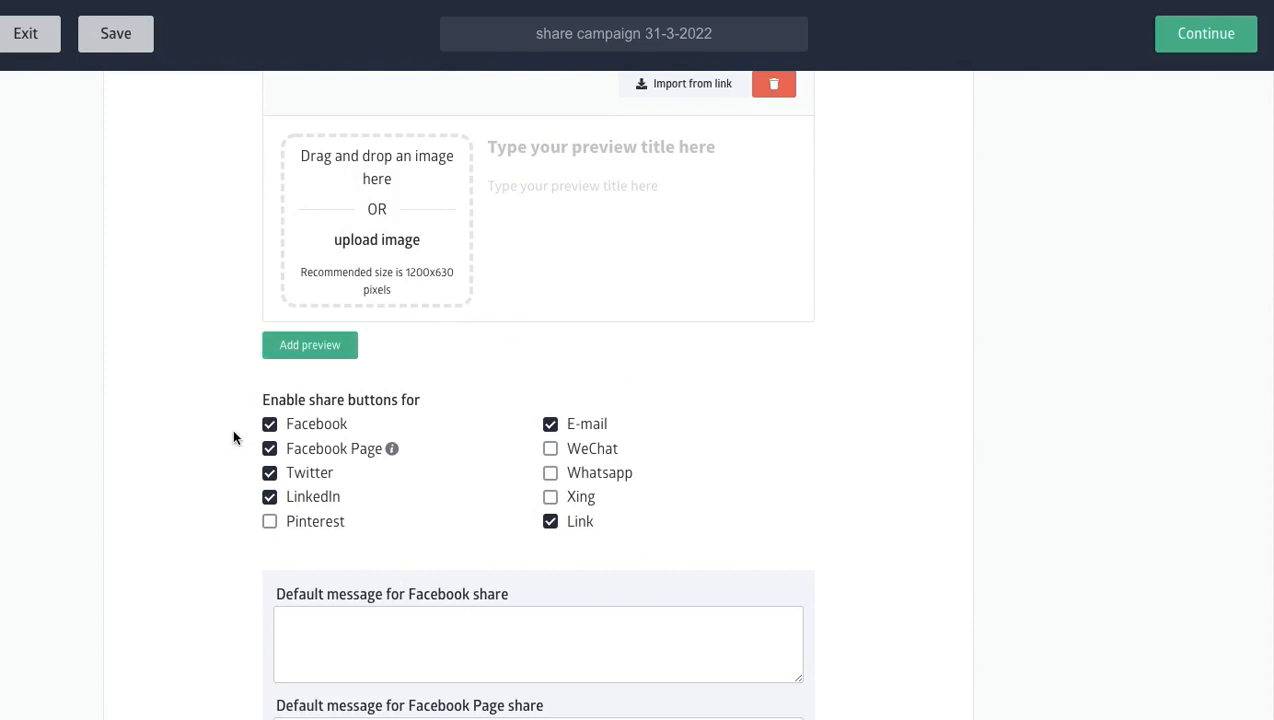
{"action": "left_click", "coordinate": [310, 450]}
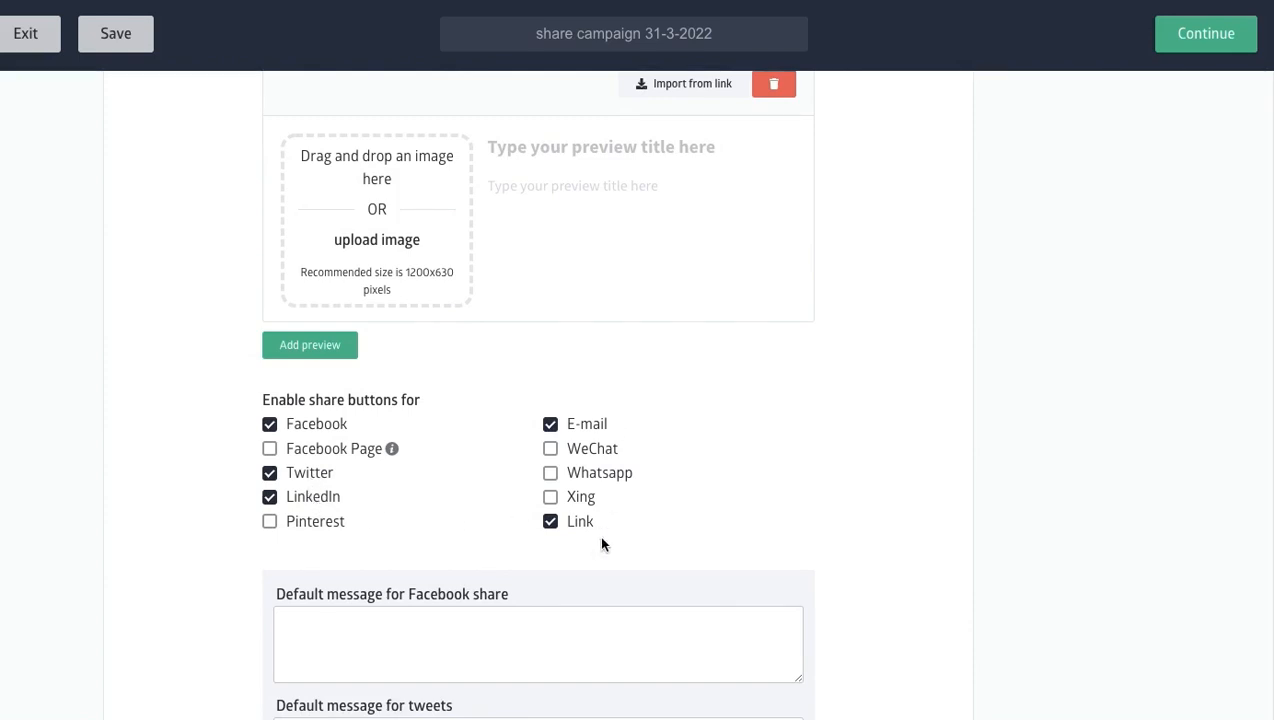
Fill the default LinkedIn share message with the first share preview's description, followed by "Follow this link!".
{"action": "scroll", "coordinate": [811, 472], "scroll_direction": "down", "scroll_amount": 2}
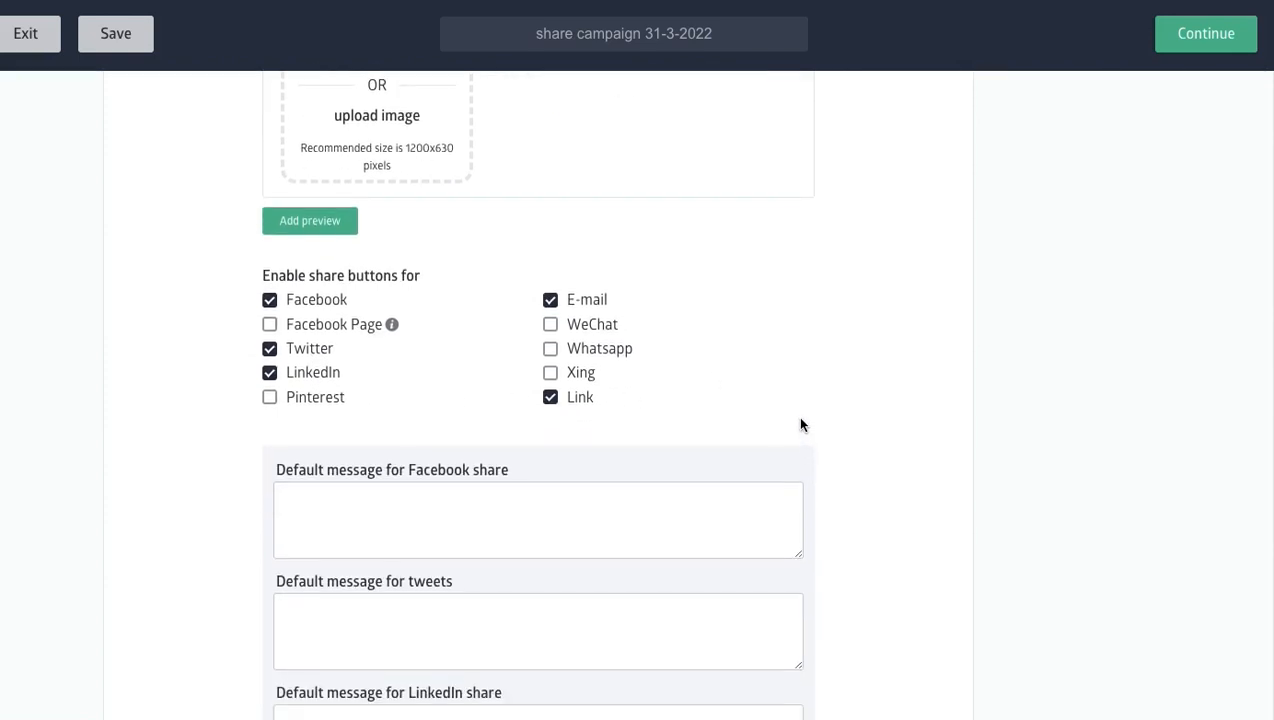
{"action": "scroll", "coordinate": [799, 424], "scroll_direction": "down", "scroll_amount": 1}
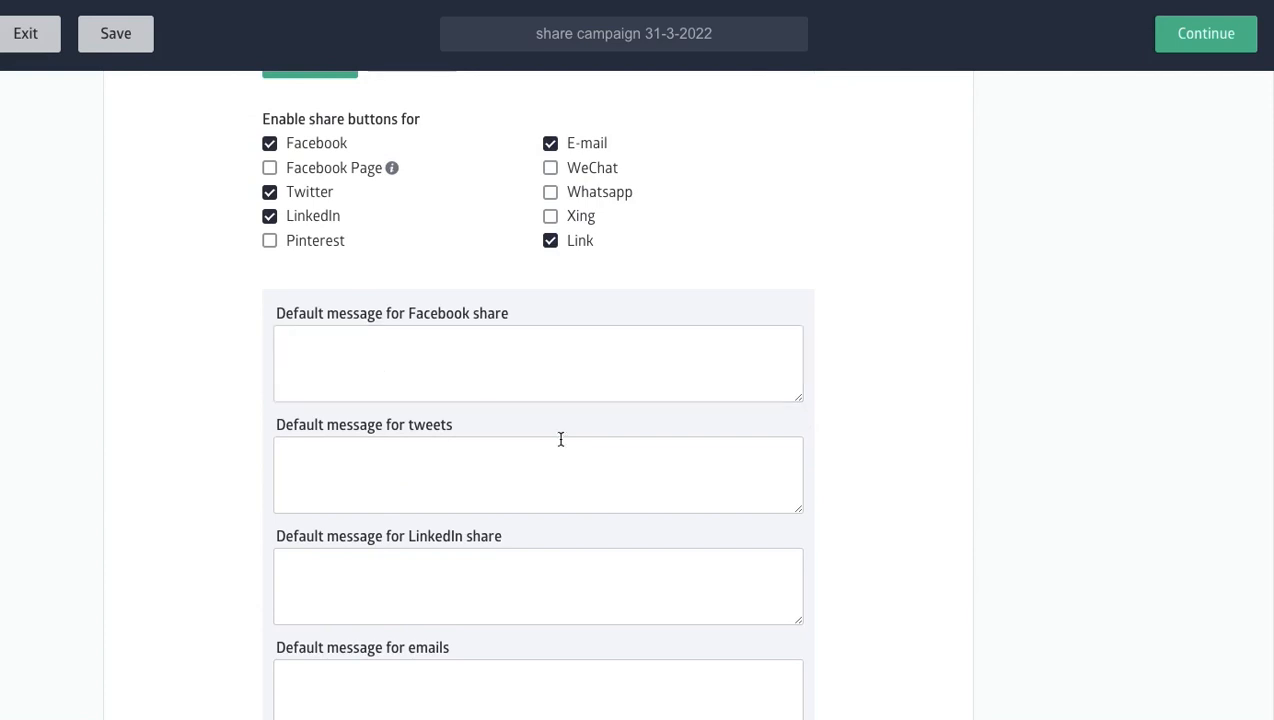
{"action": "scroll", "coordinate": [436, 547], "scroll_direction": "down", "scroll_amount": 2}
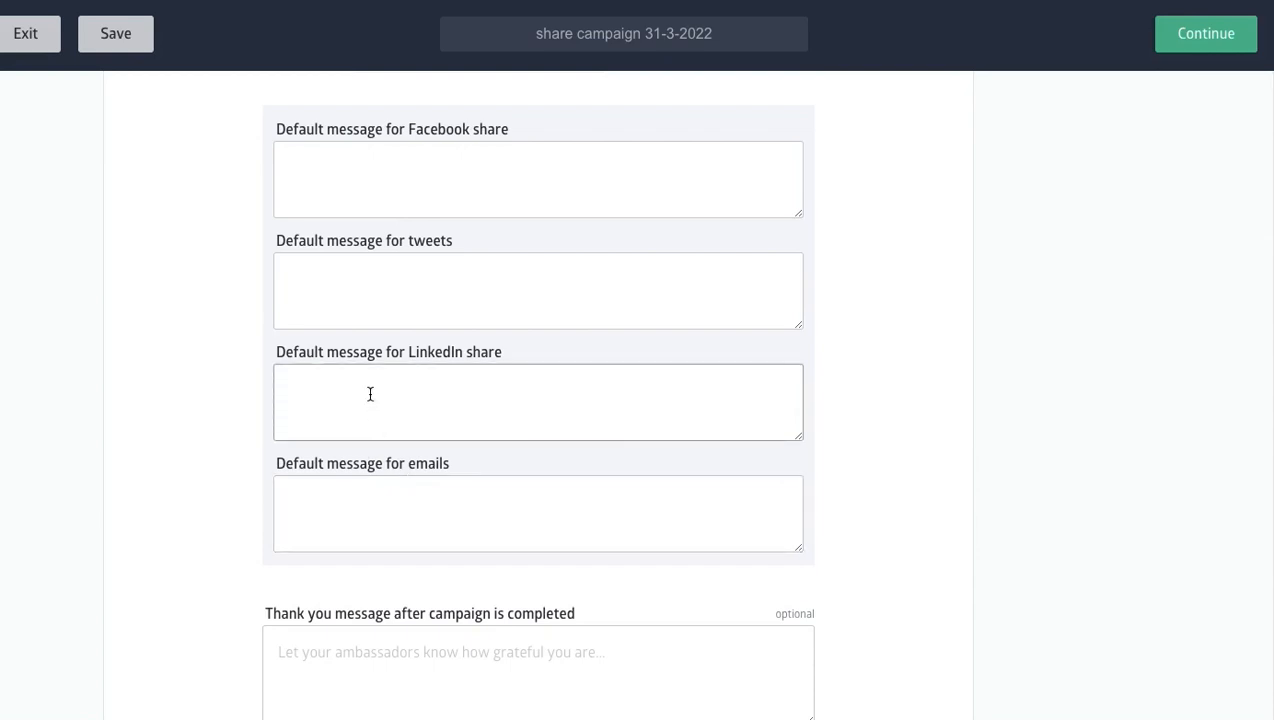
{"action": "scroll", "coordinate": [522, 418], "scroll_direction": "up", "scroll_amount": 7}
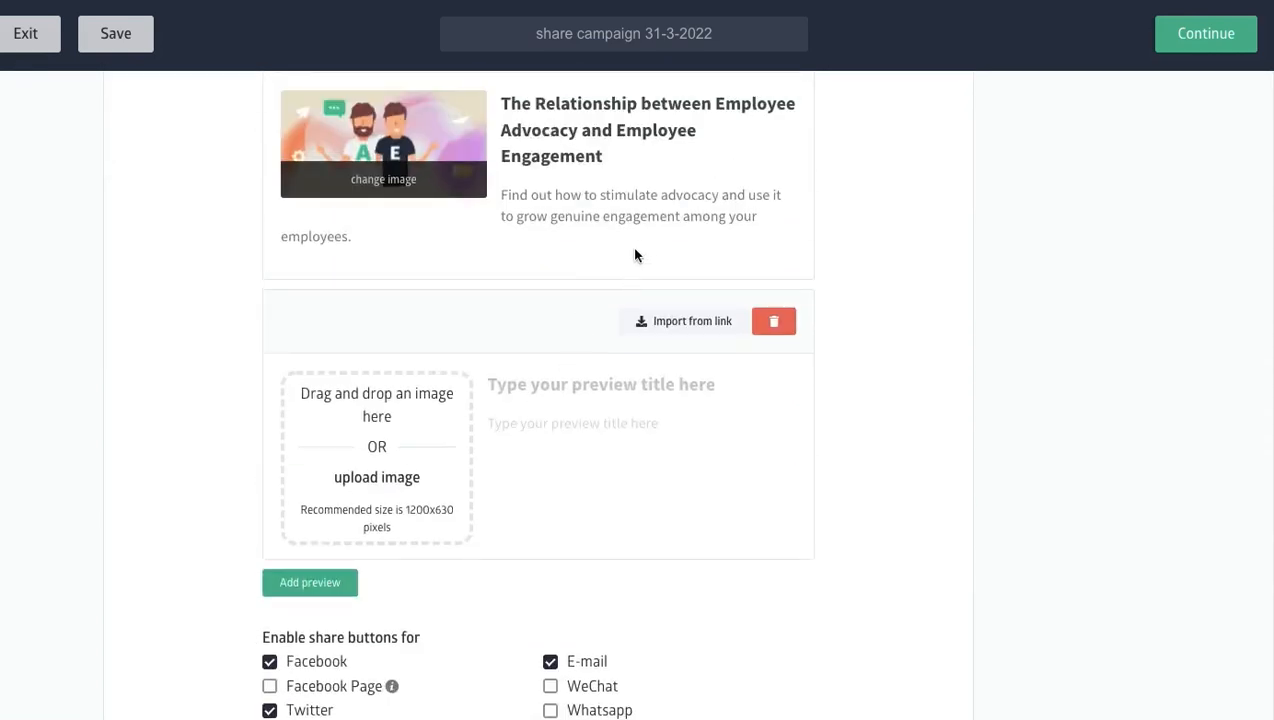
{"action": "triple_click", "coordinate": [648, 210]}
{"action": "key", "text": "ctrl+c"}
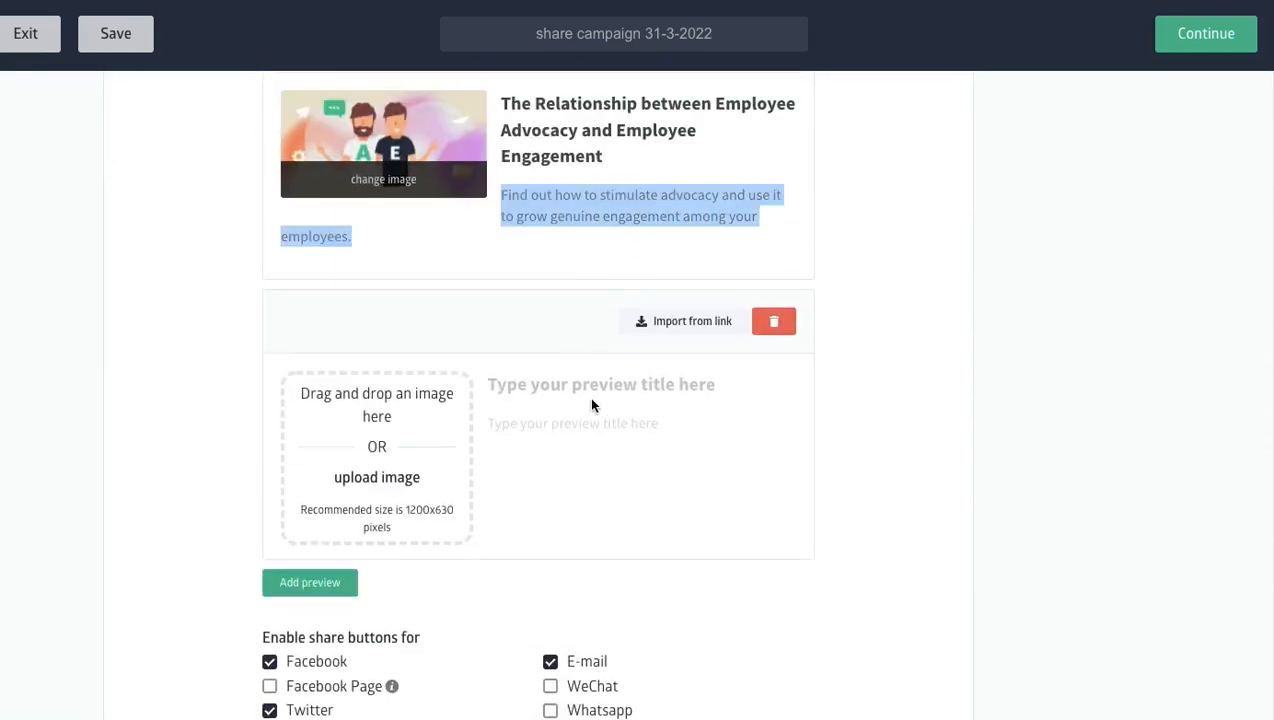
{"action": "scroll", "coordinate": [588, 400], "scroll_direction": "down", "scroll_amount": 6}
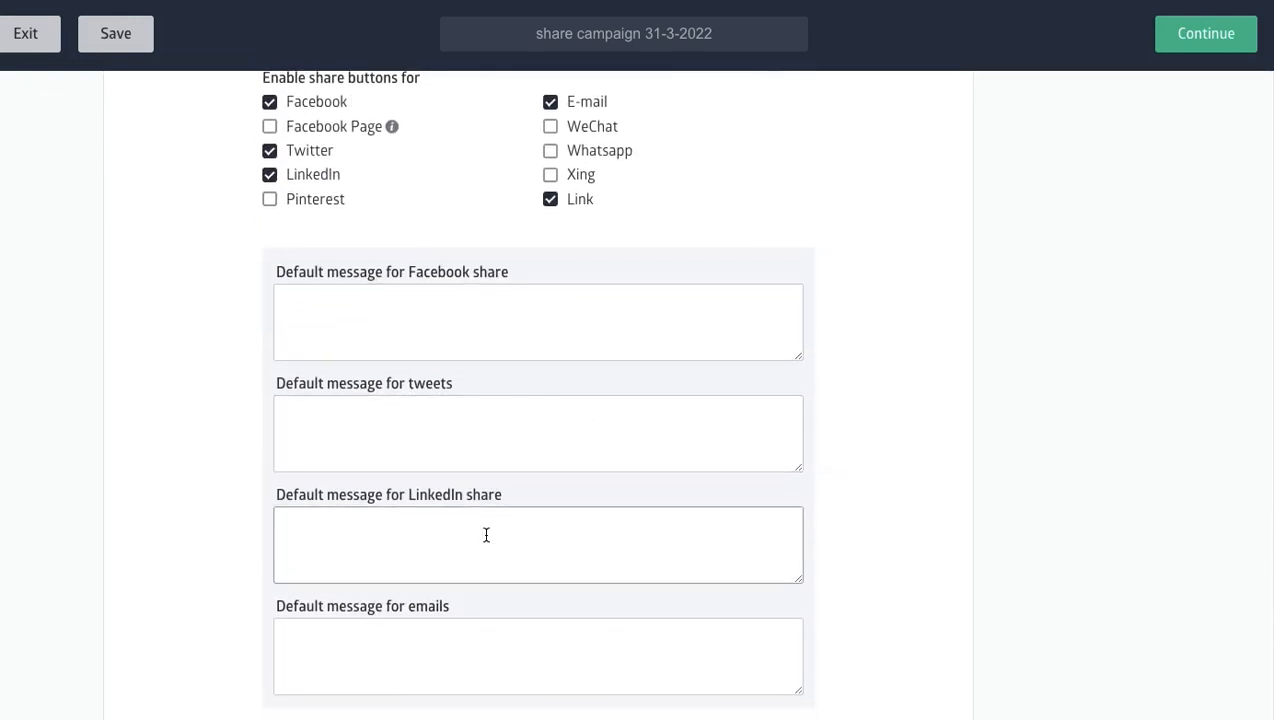
{"action": "left_click", "coordinate": [486, 535]}
{"action": "key", "text": "ctrl+v"}
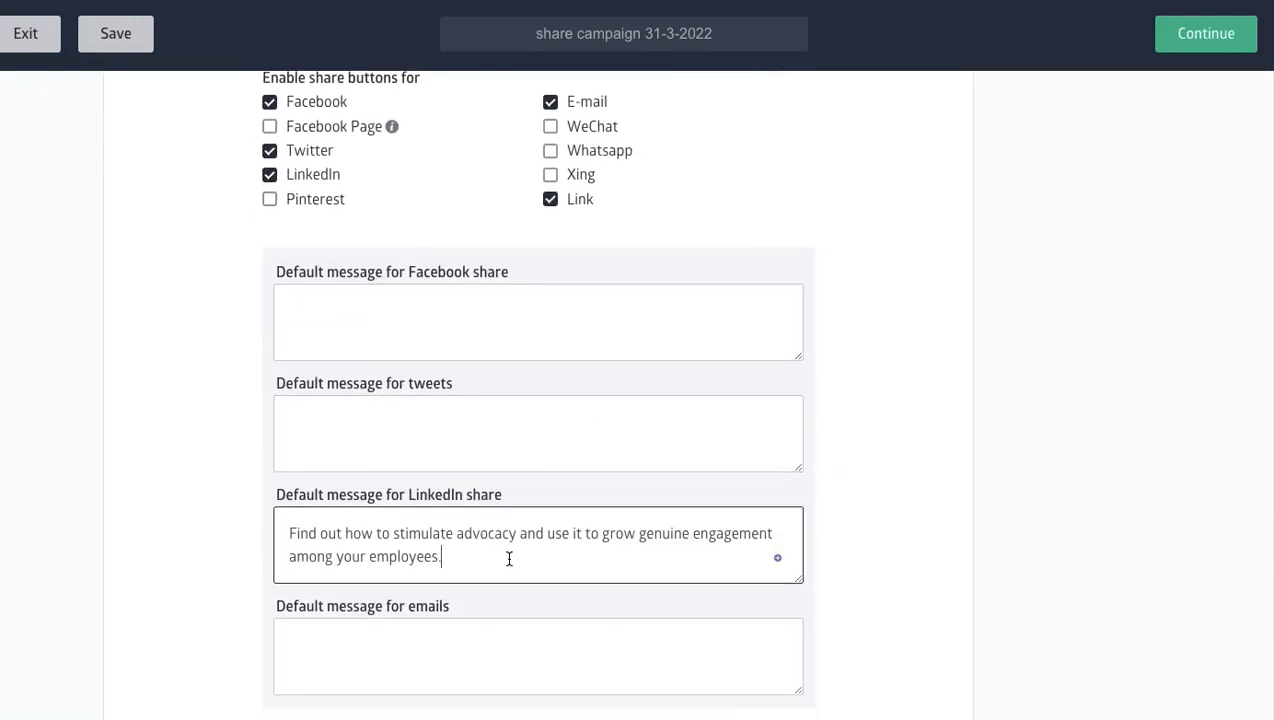
{"action": "type", "text": "Follow this link!"}
{"action": "left_click", "coordinate": [902, 488]}
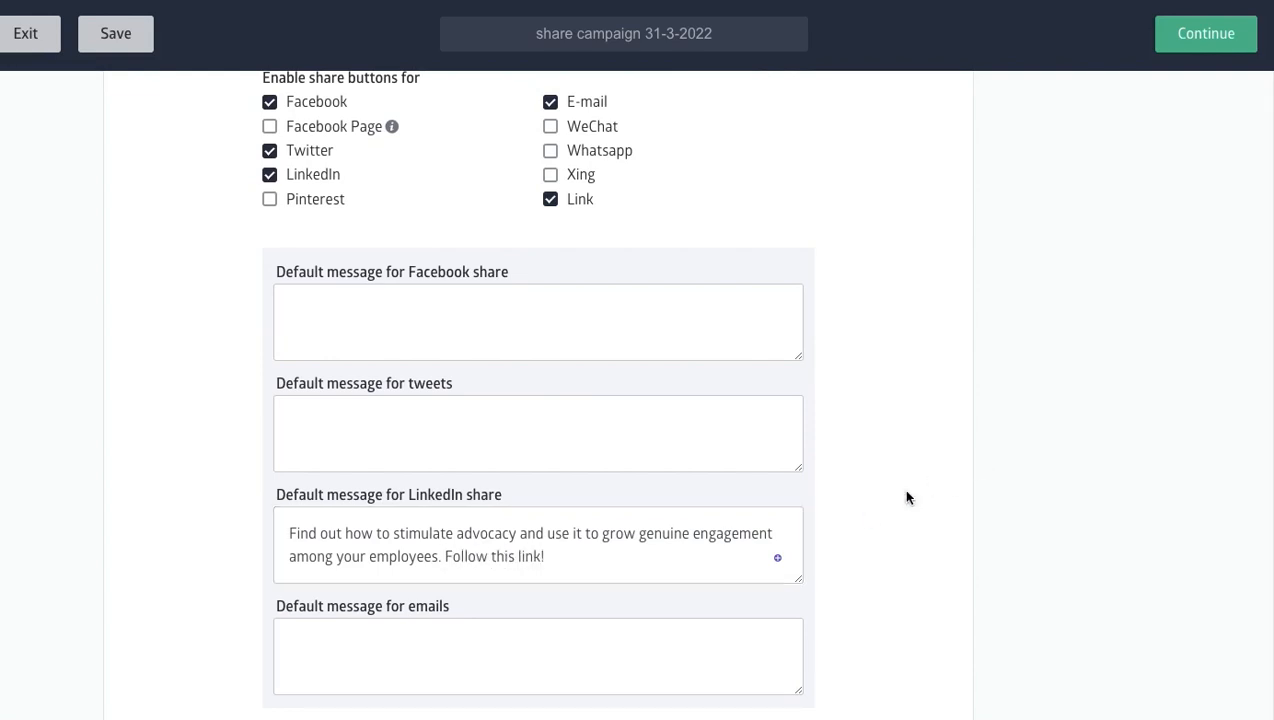
Enter "Thanks for sharing!" as the thank-you message after campaign completion.
{"action": "scroll", "coordinate": [845, 425], "scroll_direction": "down", "scroll_amount": 2}
{"action": "scroll", "coordinate": [841, 427], "scroll_direction": "down", "scroll_amount": 2}
{"action": "left_click", "coordinate": [586, 390]}
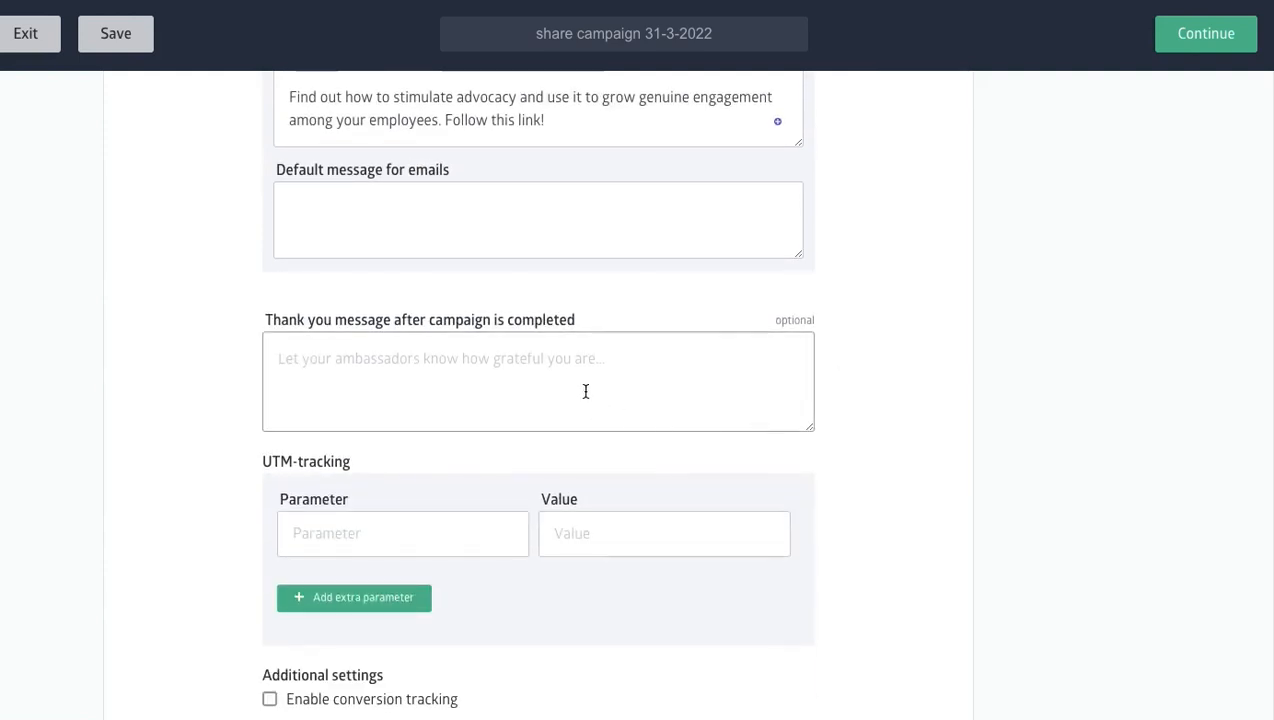
{"action": "type", "text": "Thank"}
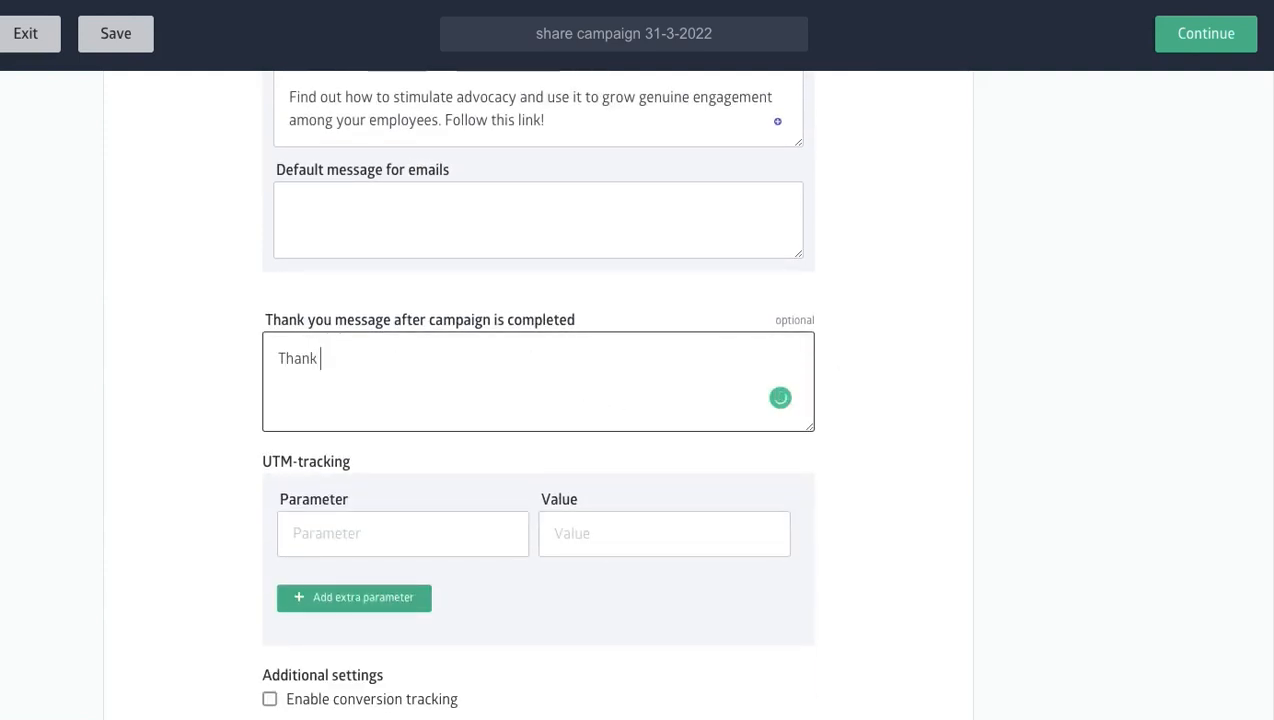
{"action": "type", "text": "s for sharing!"}
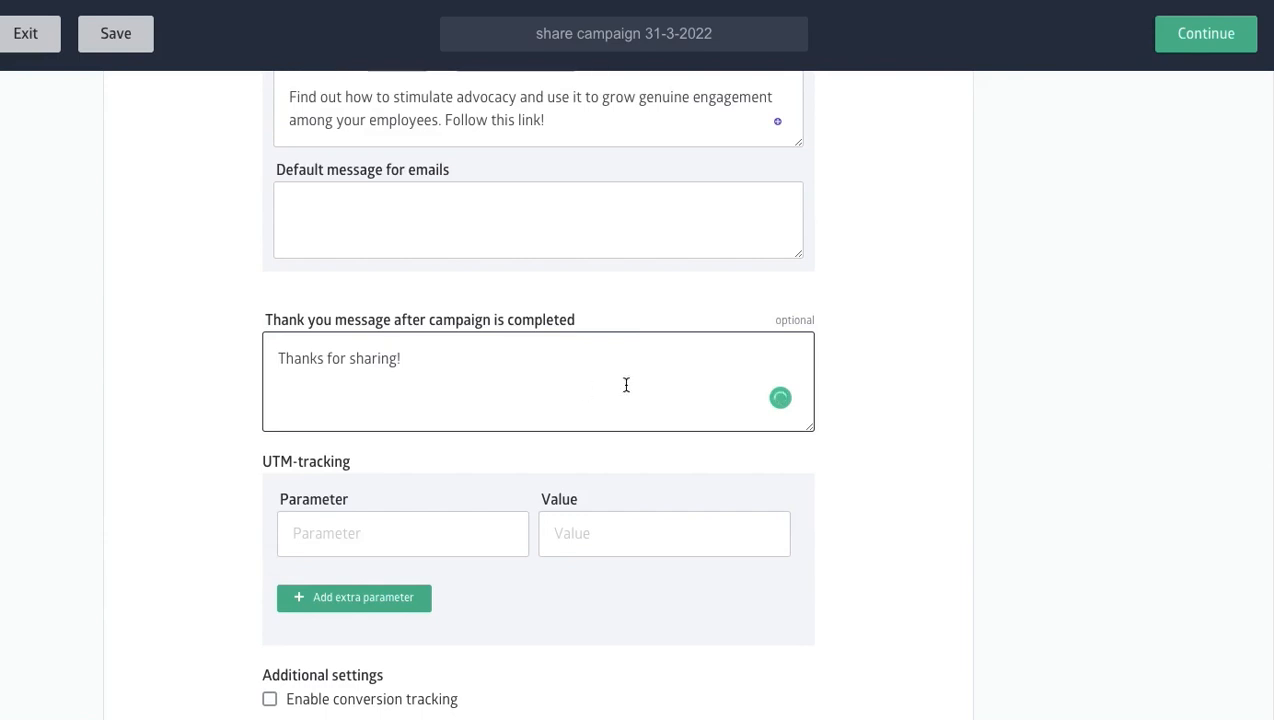
Enable conversion tracking, examine the conversion pixel setup instructions and switch the tracking off again.
{"action": "scroll", "coordinate": [688, 378], "scroll_direction": "down", "scroll_amount": 1}
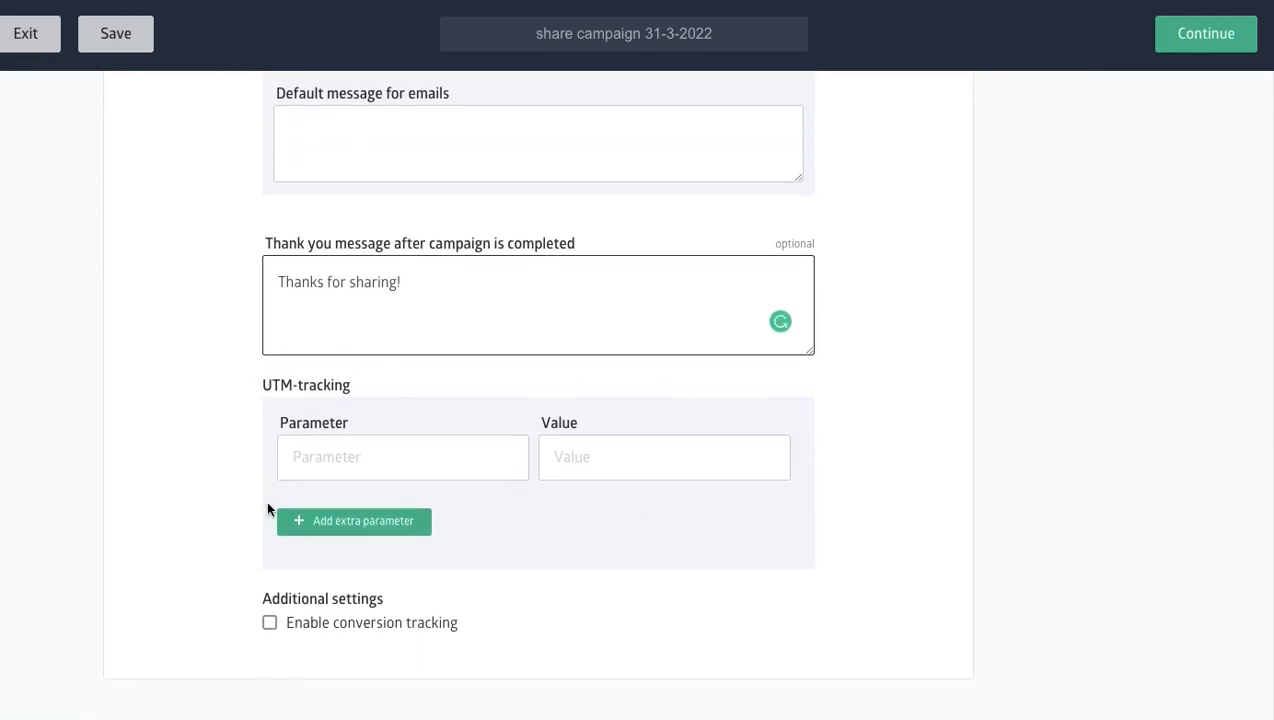
{"action": "left_click", "coordinate": [269, 623]}
{"action": "scroll", "coordinate": [716, 591], "scroll_direction": "down", "scroll_amount": 3}
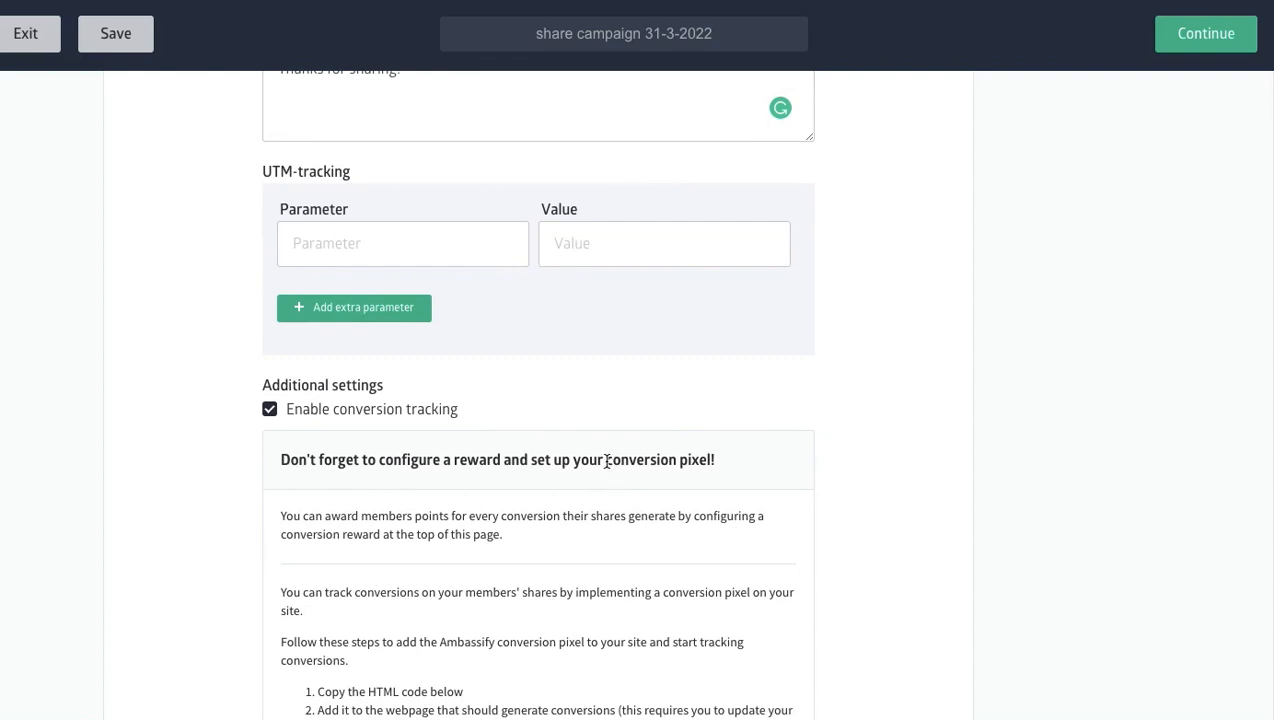
{"action": "scroll", "coordinate": [713, 463], "scroll_direction": "down", "scroll_amount": 5}
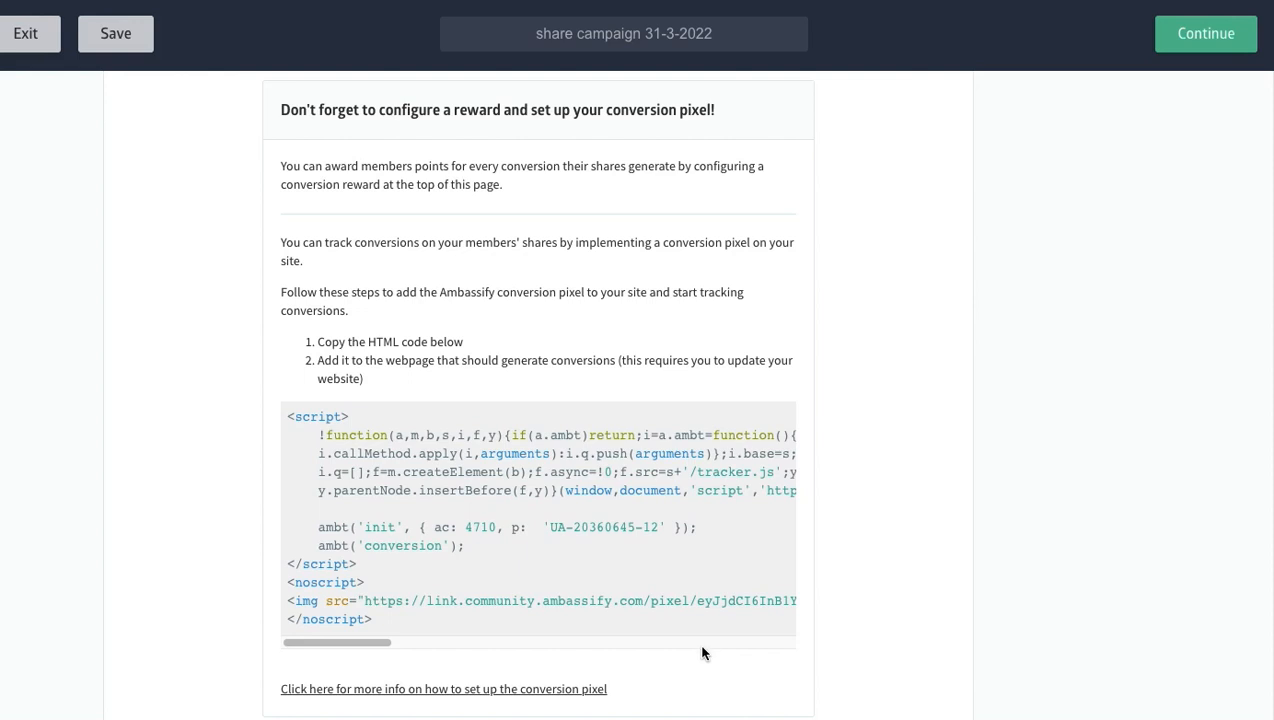
{"action": "scroll", "coordinate": [702, 653], "scroll_direction": "down", "scroll_amount": 1}
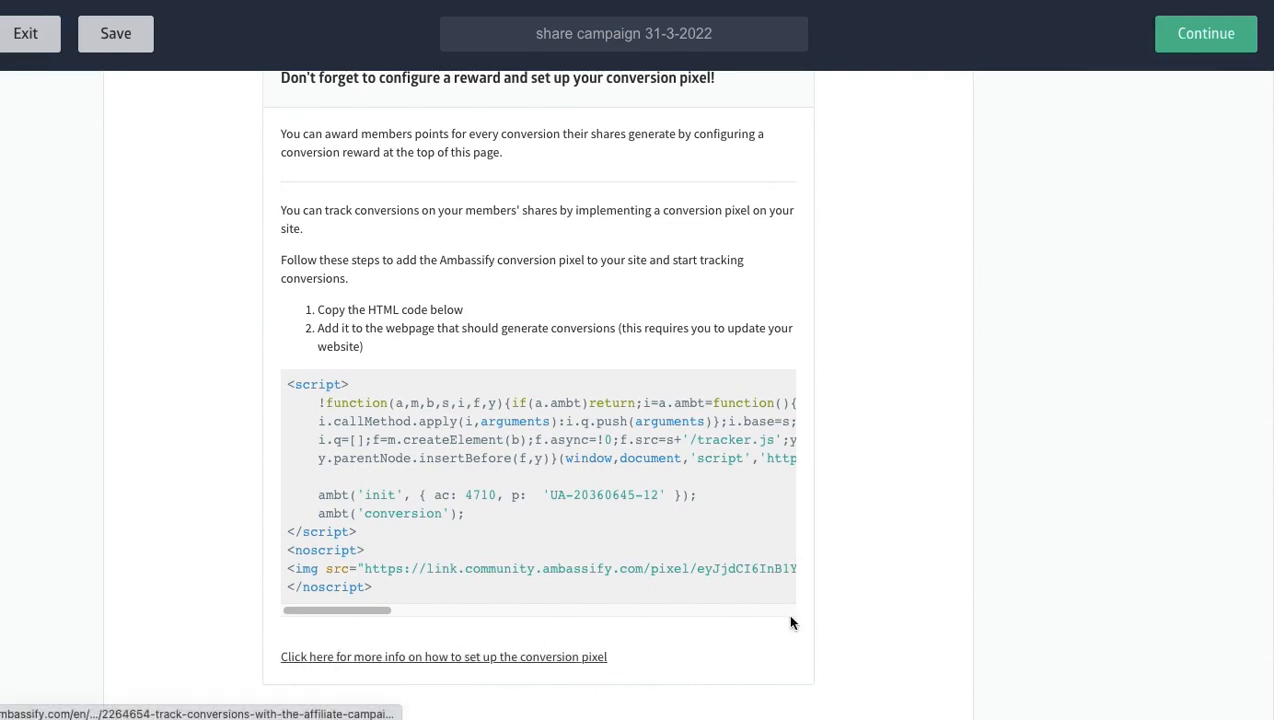
{"action": "scroll", "coordinate": [784, 614], "scroll_direction": "up", "scroll_amount": 5}
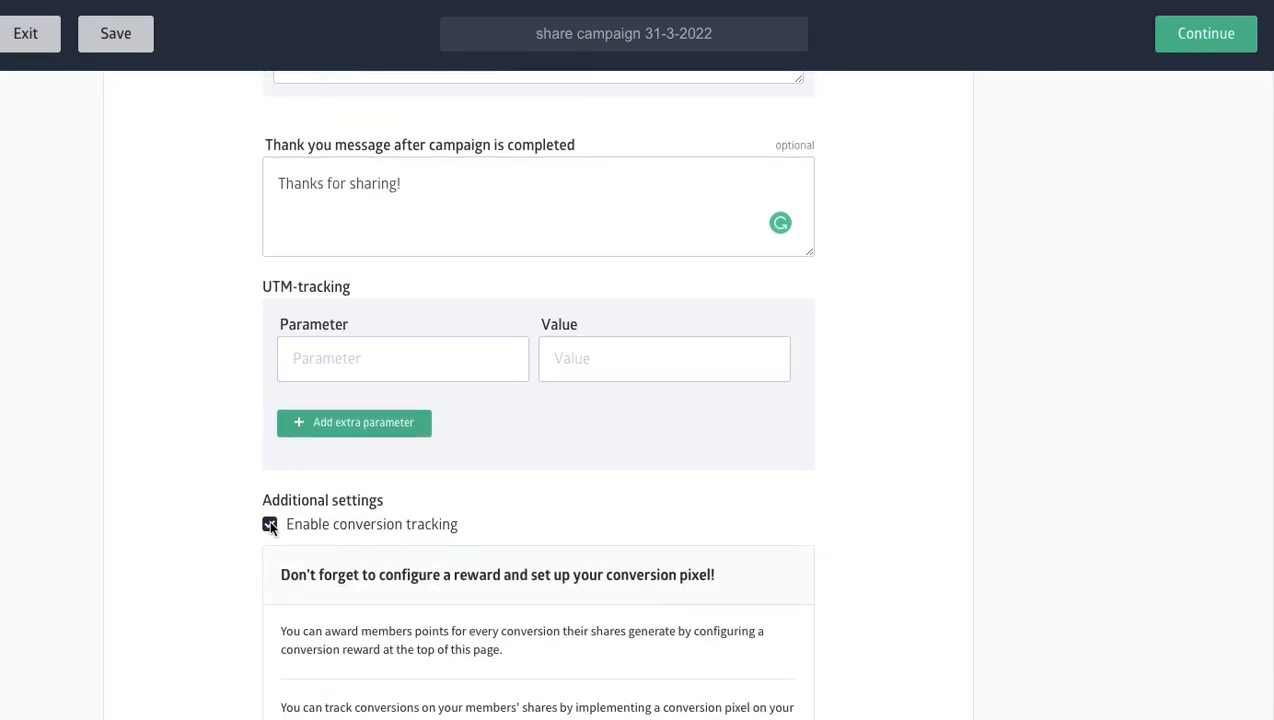
{"action": "left_click", "coordinate": [270, 524]}
Delete the second, empty share preview below the article preview.
{"action": "scroll", "coordinate": [600, 609], "scroll_direction": "up", "scroll_amount": 7}
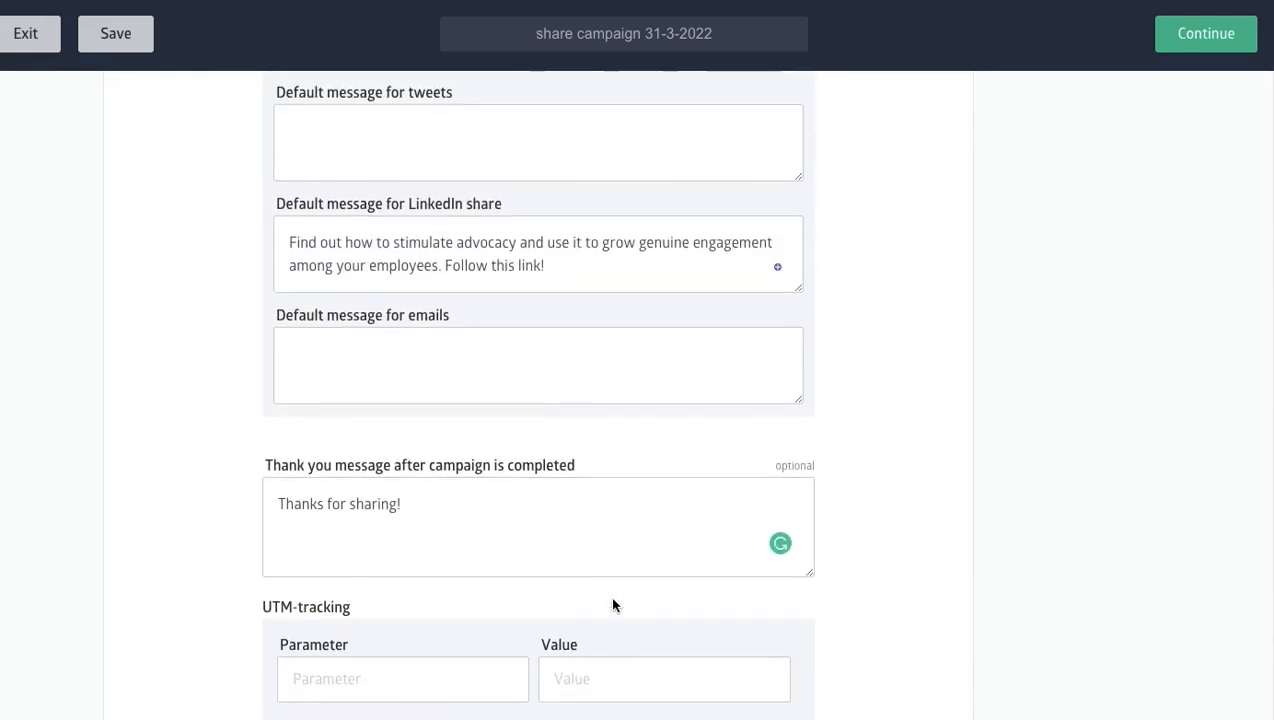
{"action": "scroll", "coordinate": [613, 603], "scroll_direction": "up", "scroll_amount": 12}
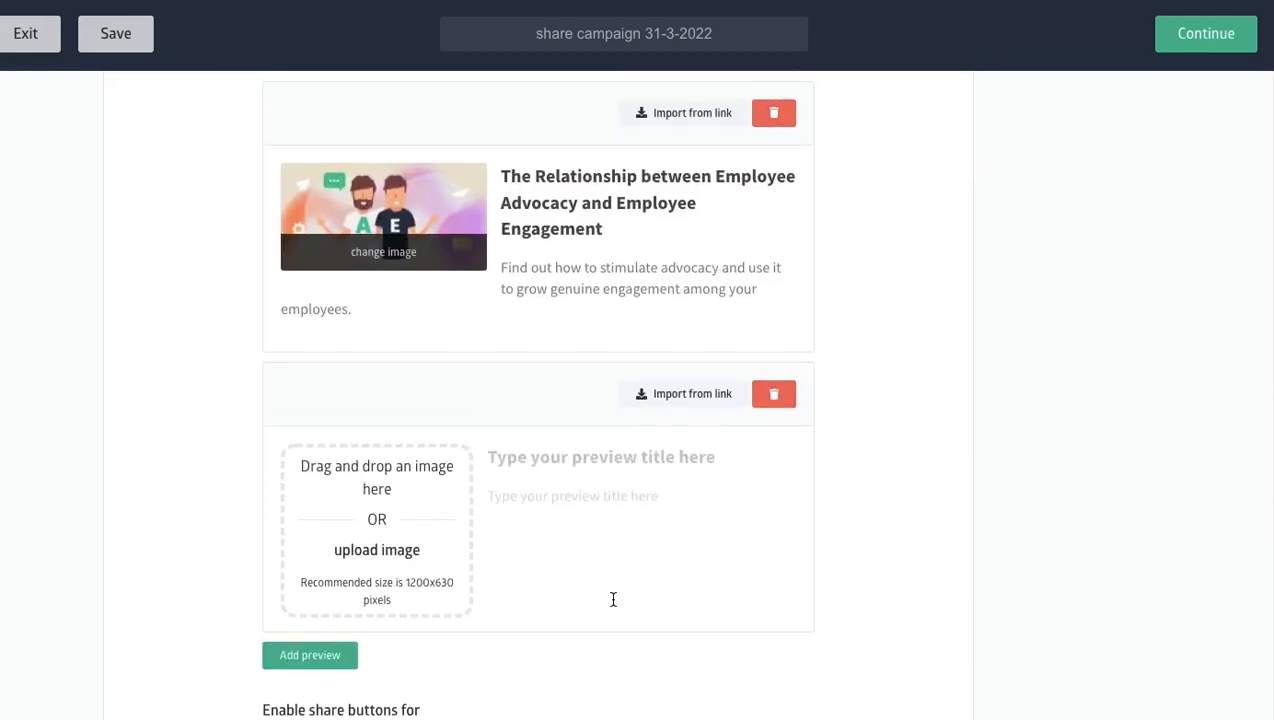
{"action": "scroll", "coordinate": [613, 599], "scroll_direction": "down", "scroll_amount": 7}
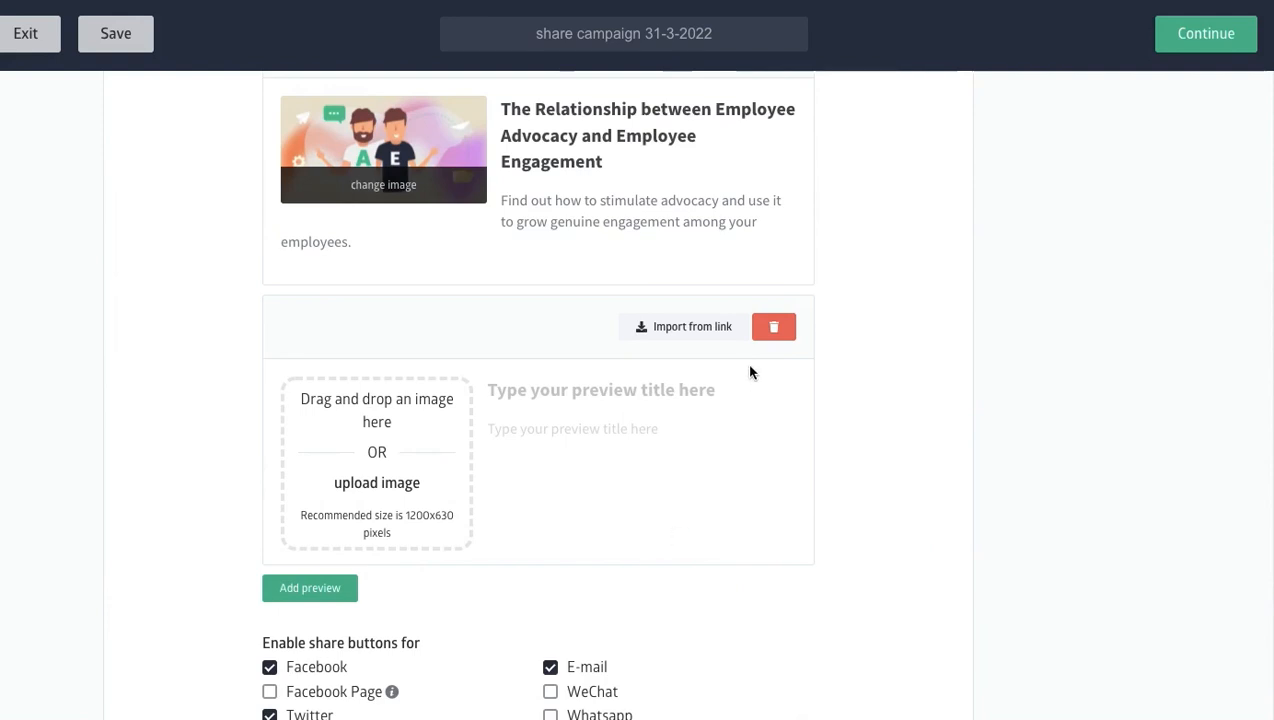
{"action": "left_click", "coordinate": [775, 329]}
Hide the campaign settings sidebar and show it again.
{"action": "scroll", "coordinate": [737, 532], "scroll_direction": "up", "scroll_amount": 8}
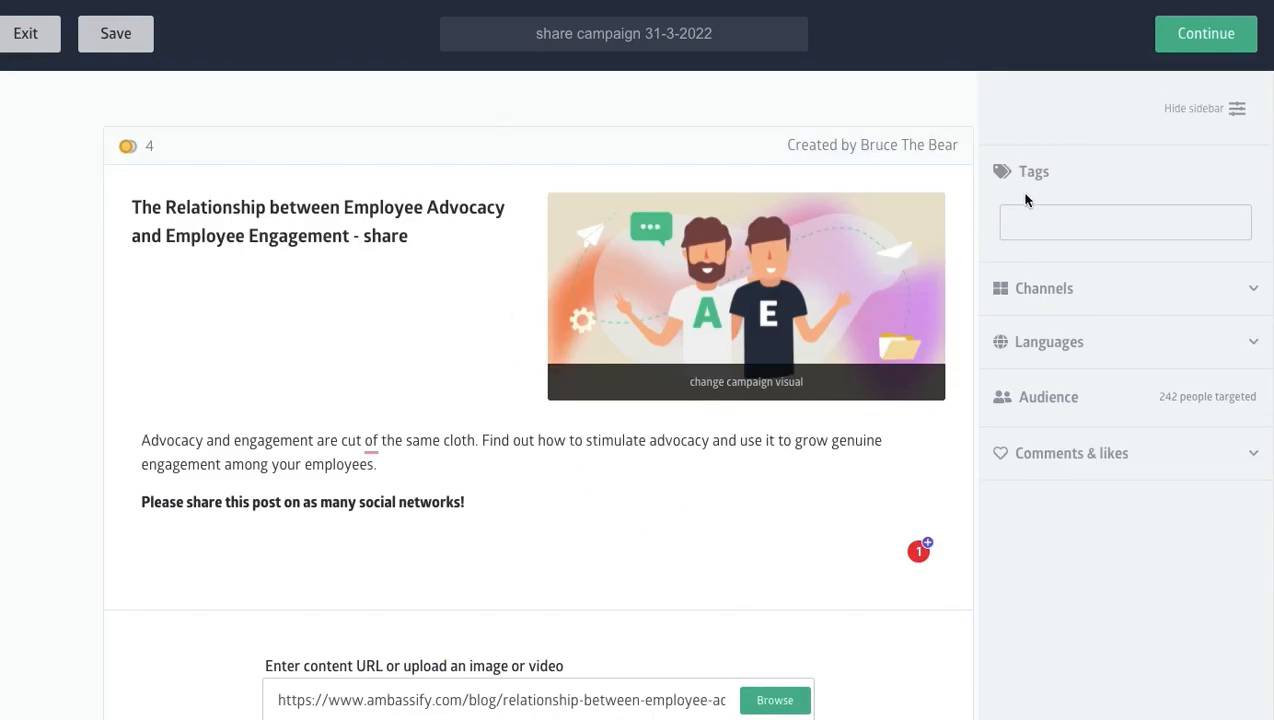
{"action": "left_click", "coordinate": [1236, 112]}
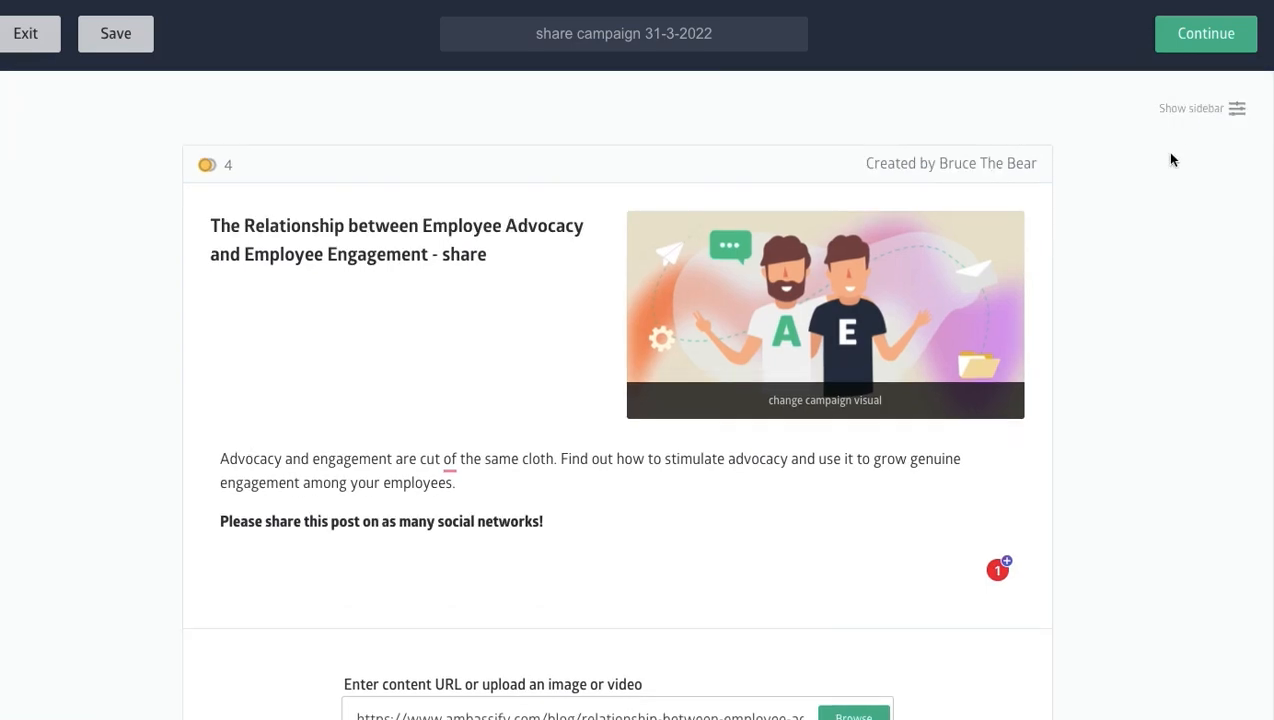
{"action": "scroll", "coordinate": [1122, 172], "scroll_direction": "down", "scroll_amount": 10}
{"action": "scroll", "coordinate": [1124, 182], "scroll_direction": "up", "scroll_amount": 10}
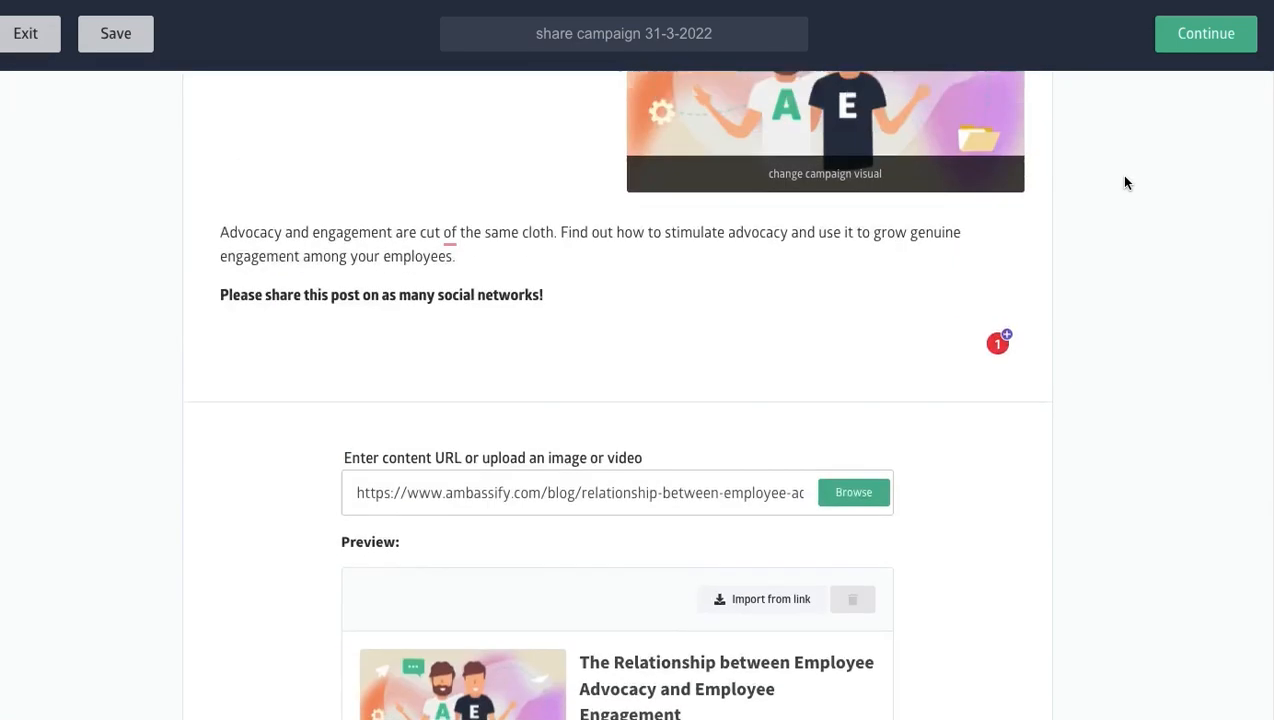
{"action": "left_click", "coordinate": [1234, 112]}
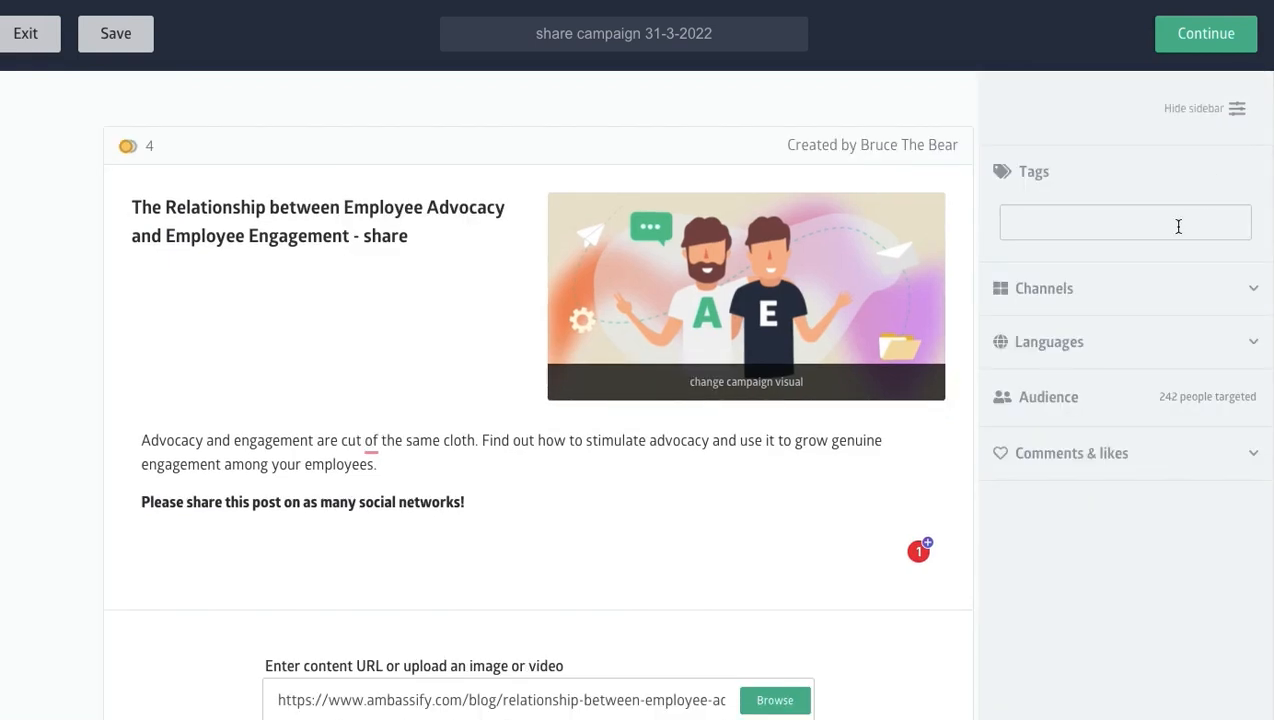
Add the existing Blog tag to the campaign.
{"action": "left_click", "coordinate": [1127, 230]}
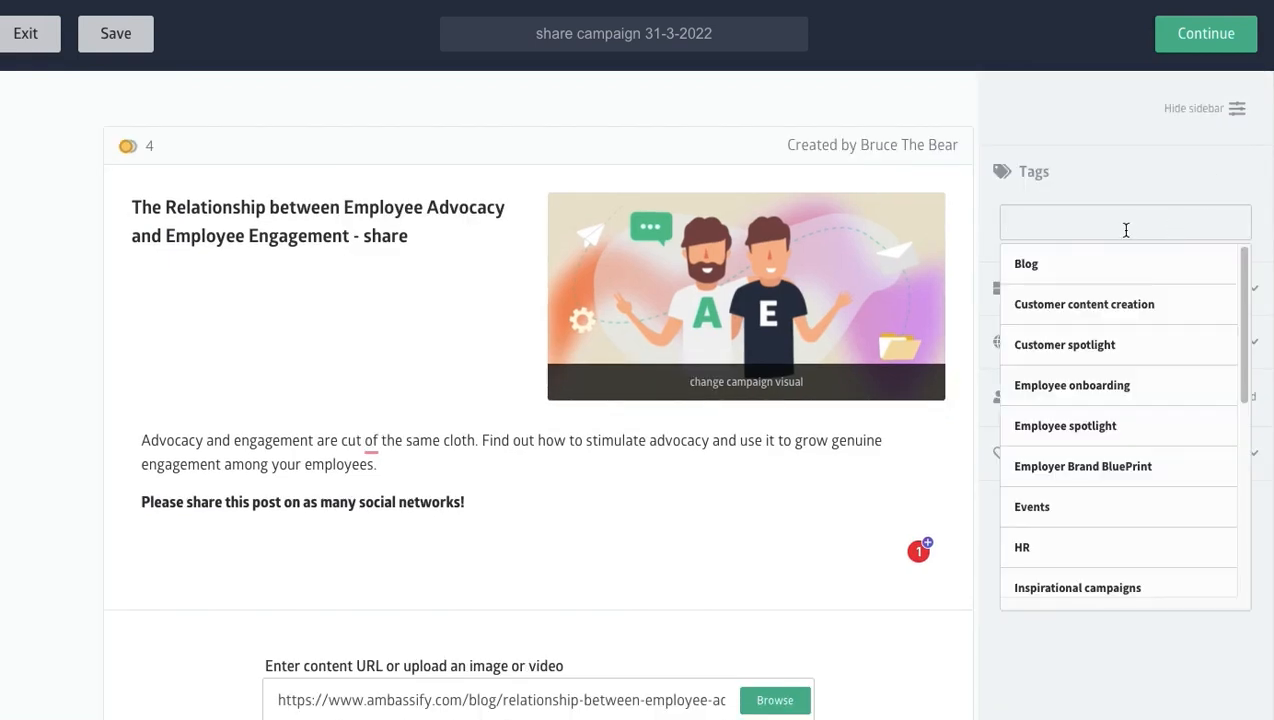
{"action": "left_click", "coordinate": [1027, 264]}
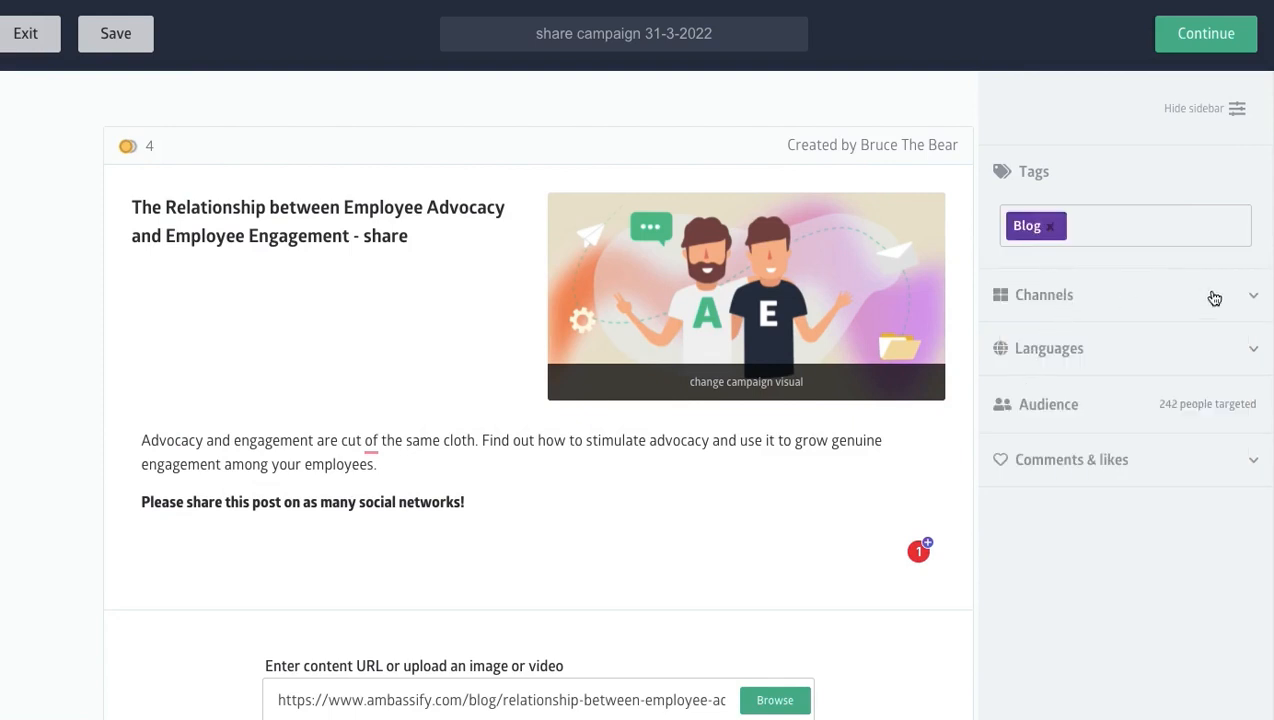
Enable the landing channel for the campaign and expand its language settings.
{"action": "left_click", "coordinate": [1251, 296]}
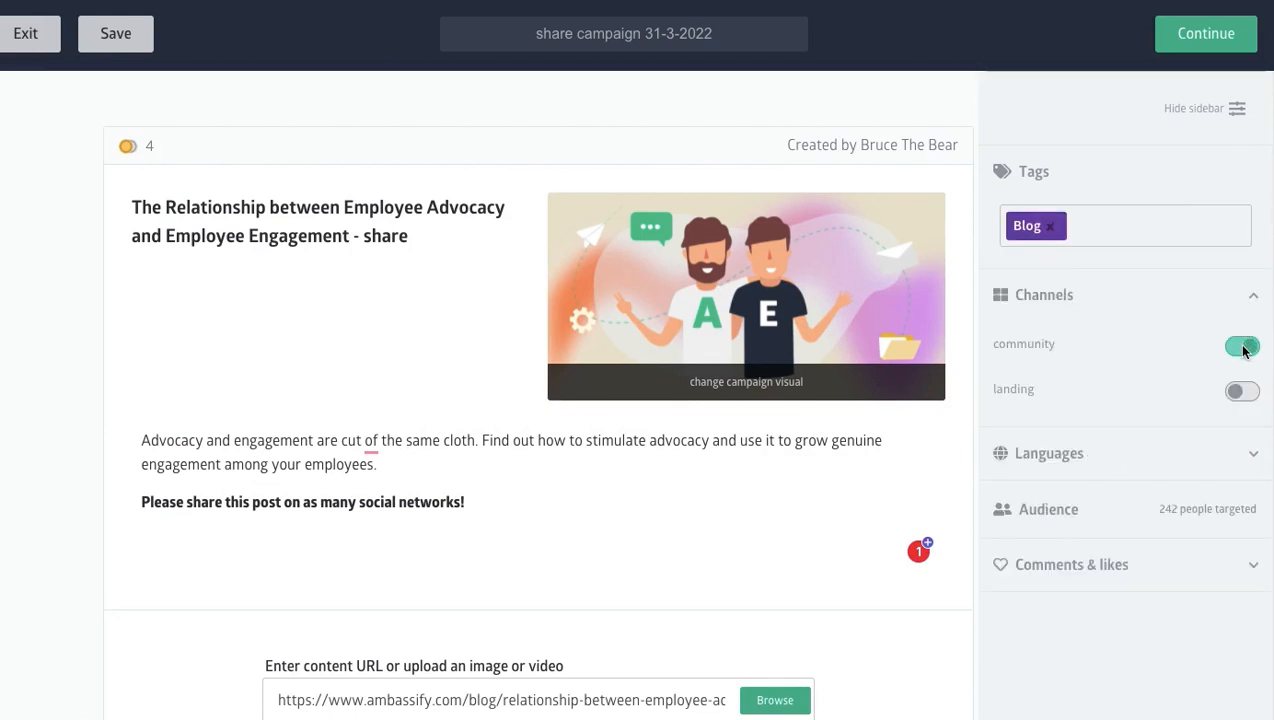
{"action": "left_click", "coordinate": [1243, 393]}
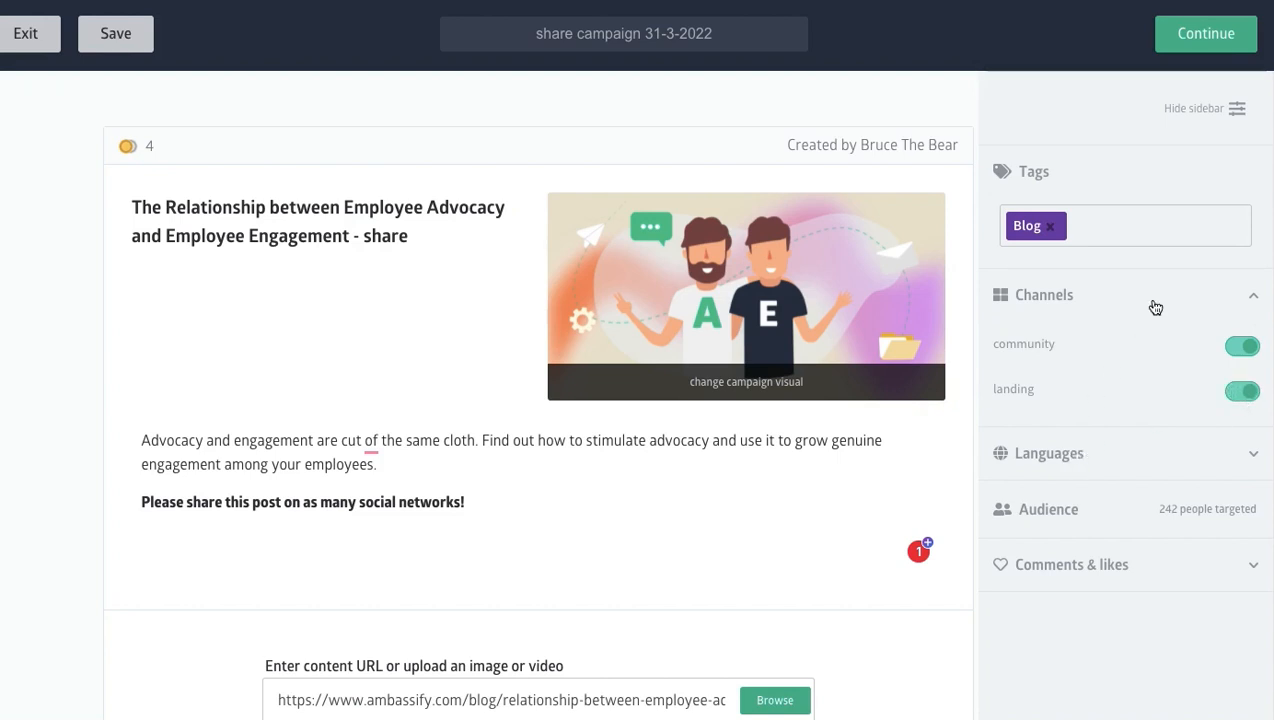
{"action": "left_click", "coordinate": [1186, 460]}
Restrict the campaign audience with a Groups filter that contains any of Clients, and save the filter.
{"action": "scroll", "coordinate": [1155, 404], "scroll_direction": "down", "scroll_amount": 3}
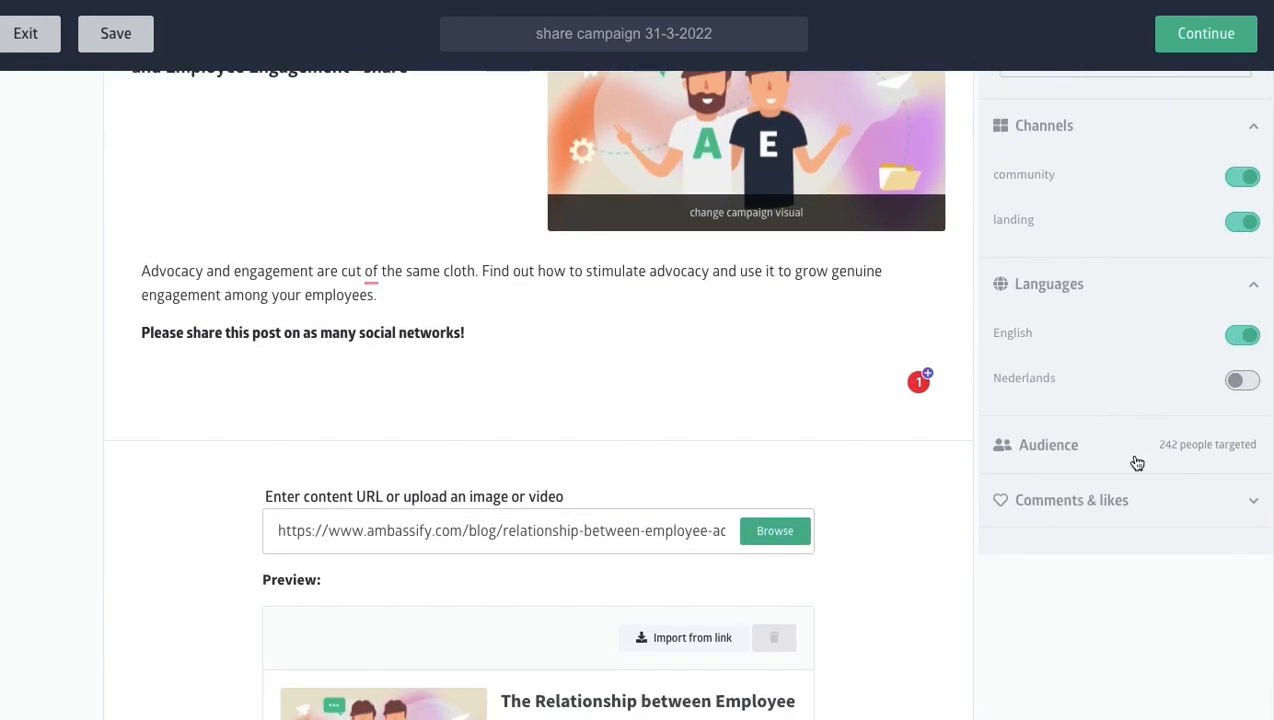
{"action": "left_click", "coordinate": [1058, 448]}
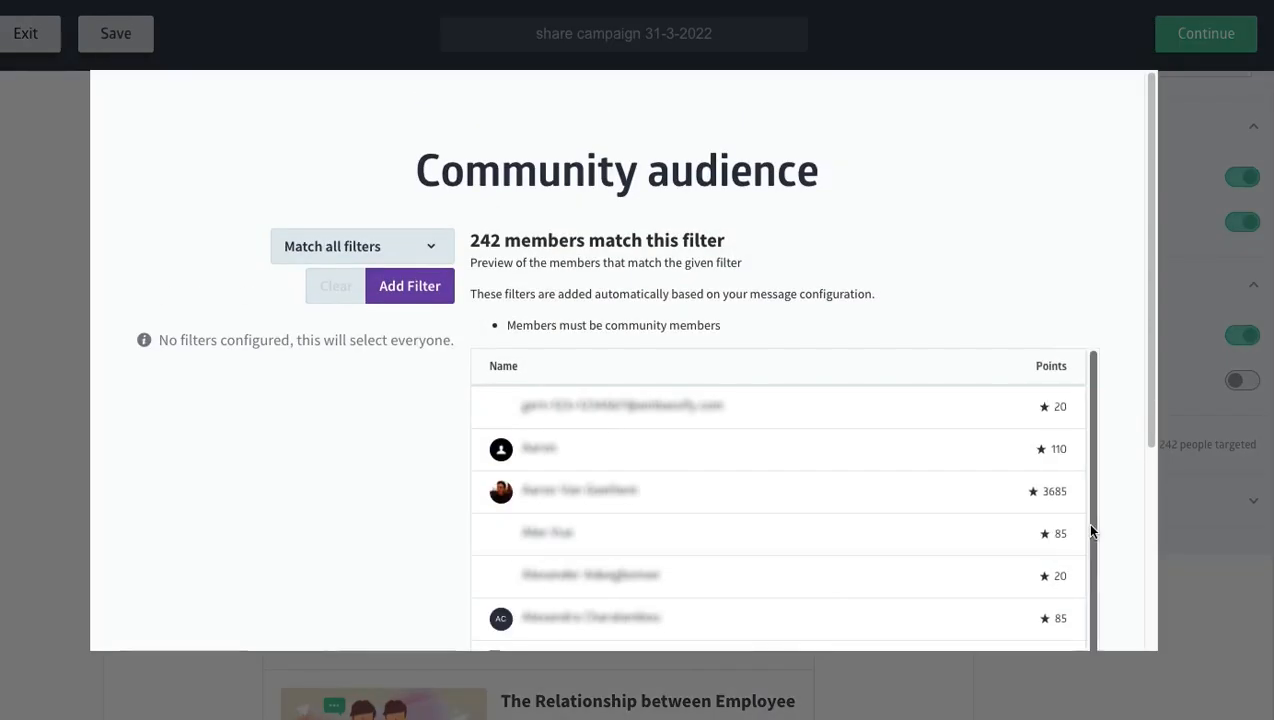
{"action": "left_click", "coordinate": [395, 285]}
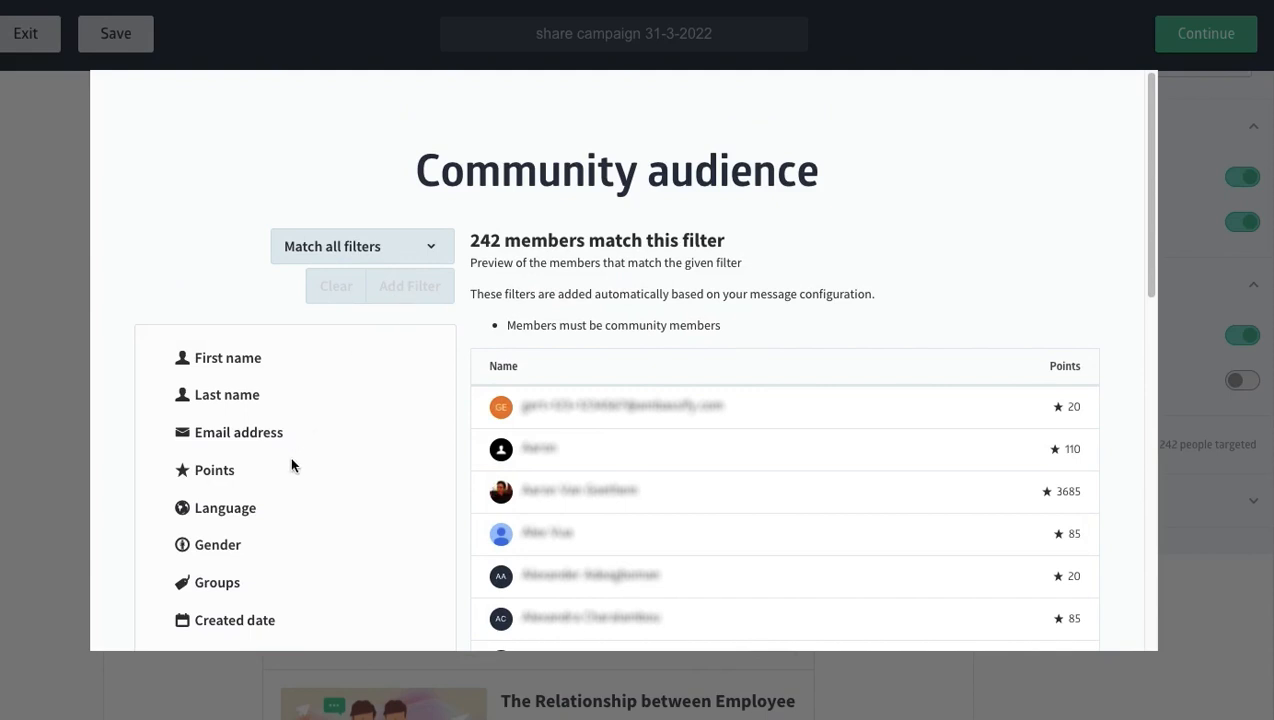
{"action": "left_click", "coordinate": [230, 583]}
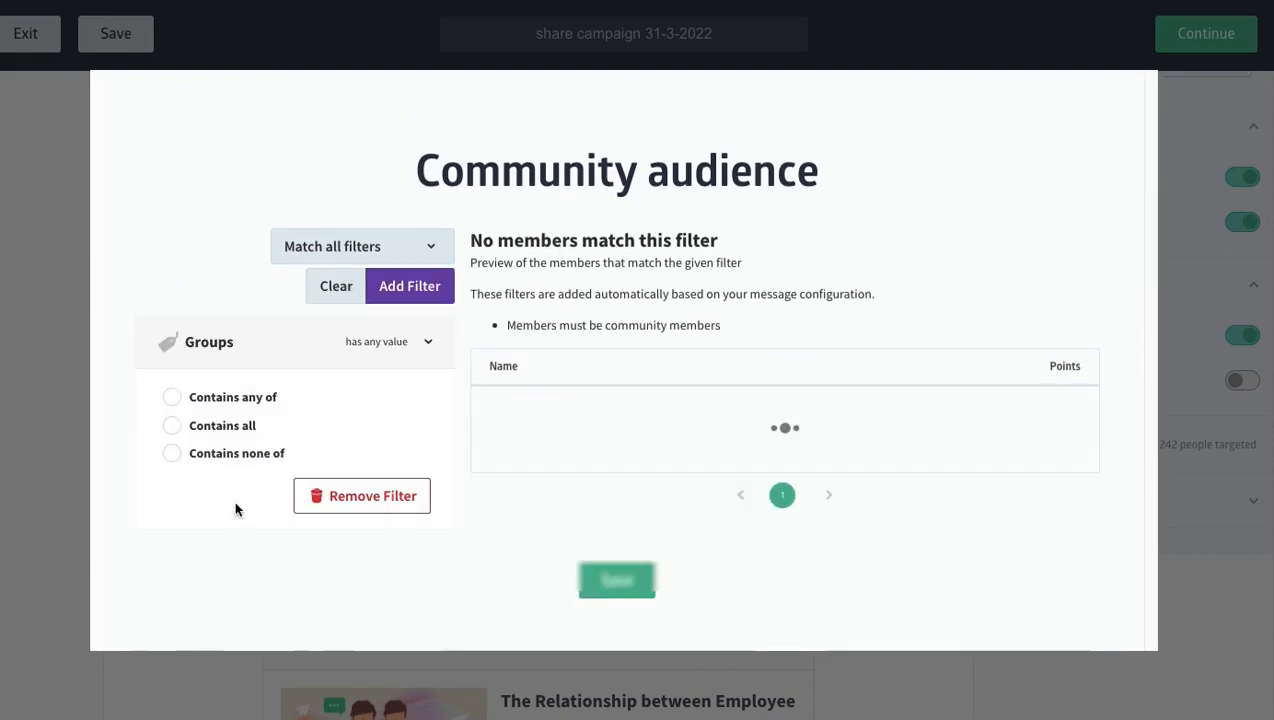
{"action": "left_click", "coordinate": [213, 400]}
{"action": "left_click", "coordinate": [213, 435]}
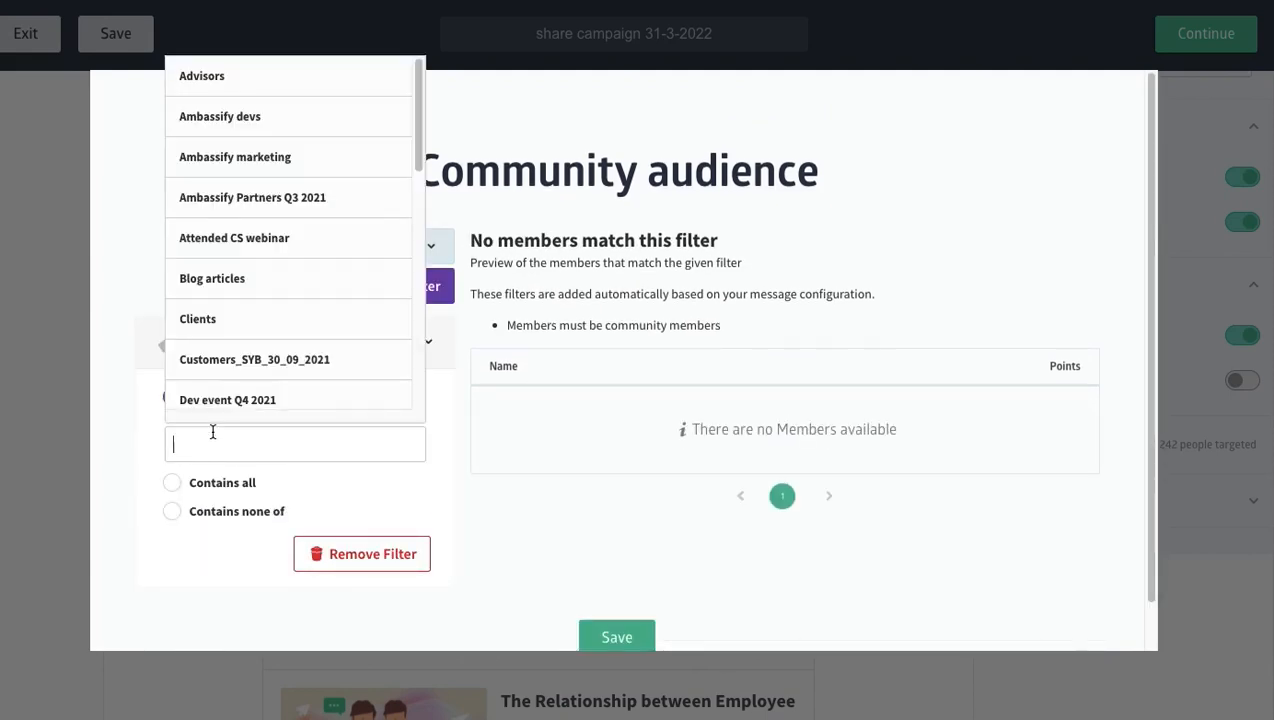
{"action": "left_click", "coordinate": [216, 320]}
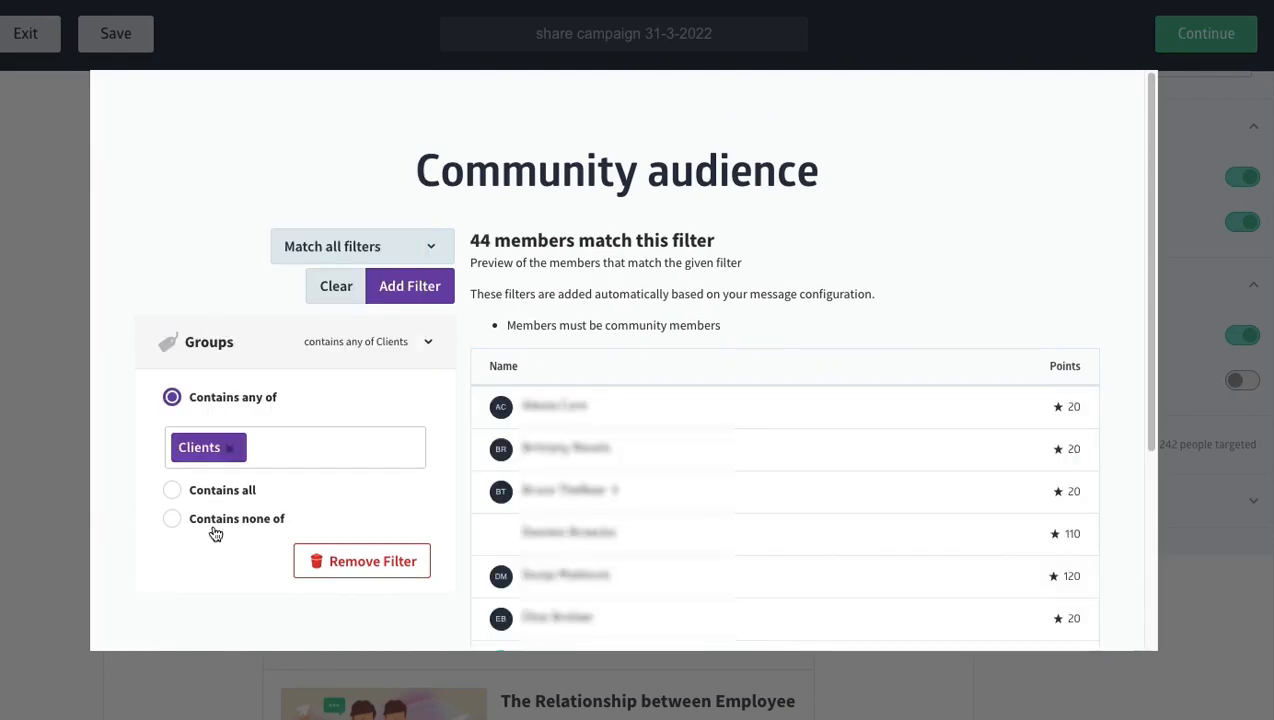
{"action": "scroll", "coordinate": [395, 452], "scroll_direction": "down", "scroll_amount": 3}
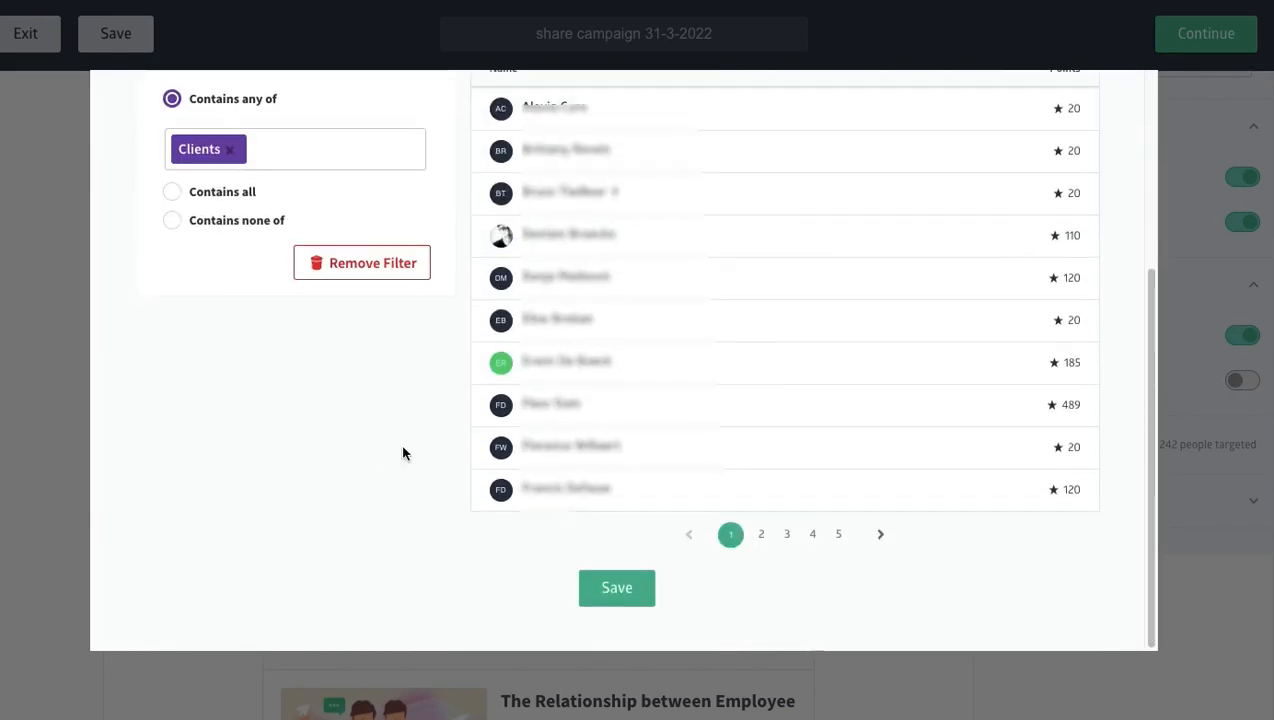
{"action": "left_click", "coordinate": [626, 588]}
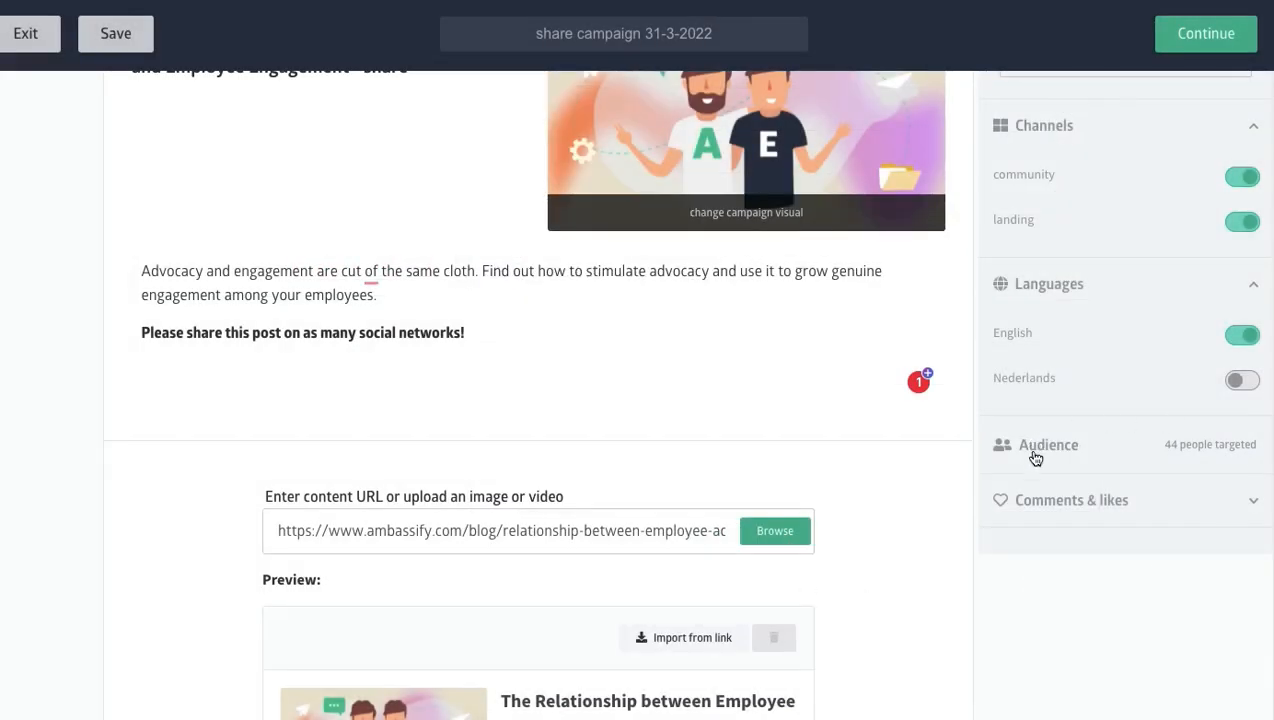
Enable both comments and likes for the campaign.
{"action": "left_click", "coordinate": [1201, 512]}
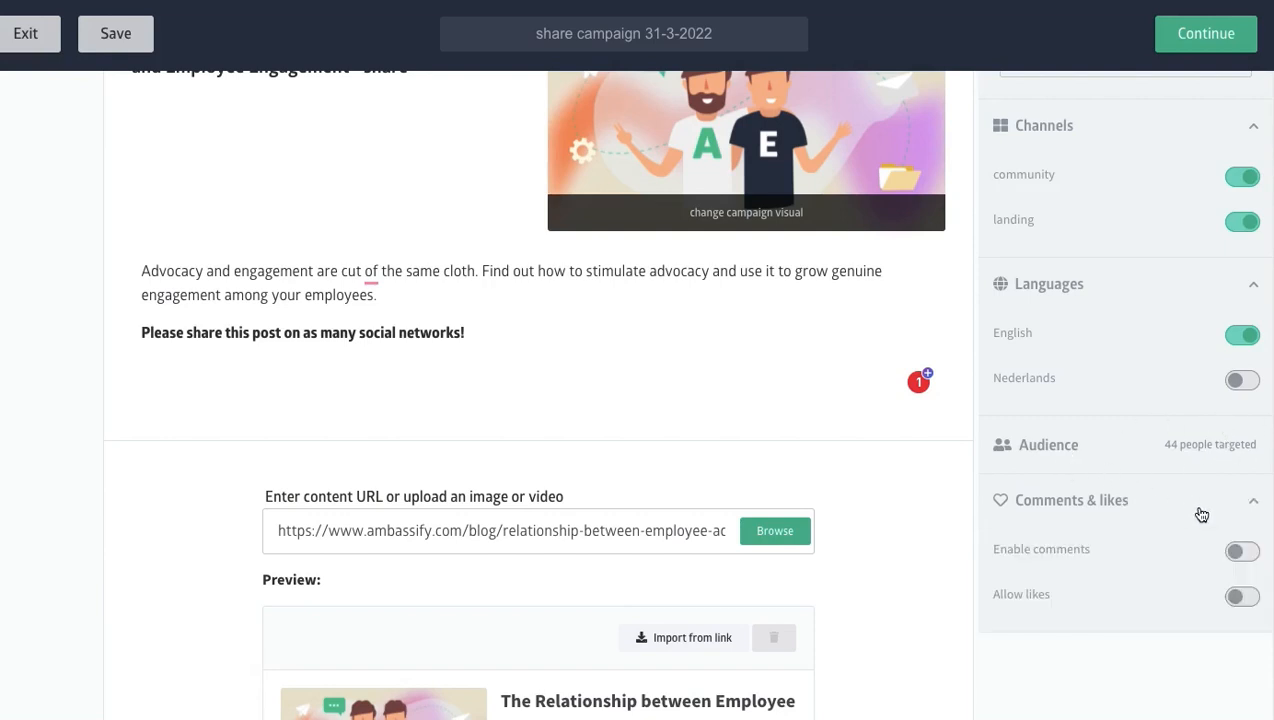
{"action": "left_click", "coordinate": [1240, 551]}
{"action": "left_click", "coordinate": [1240, 596]}
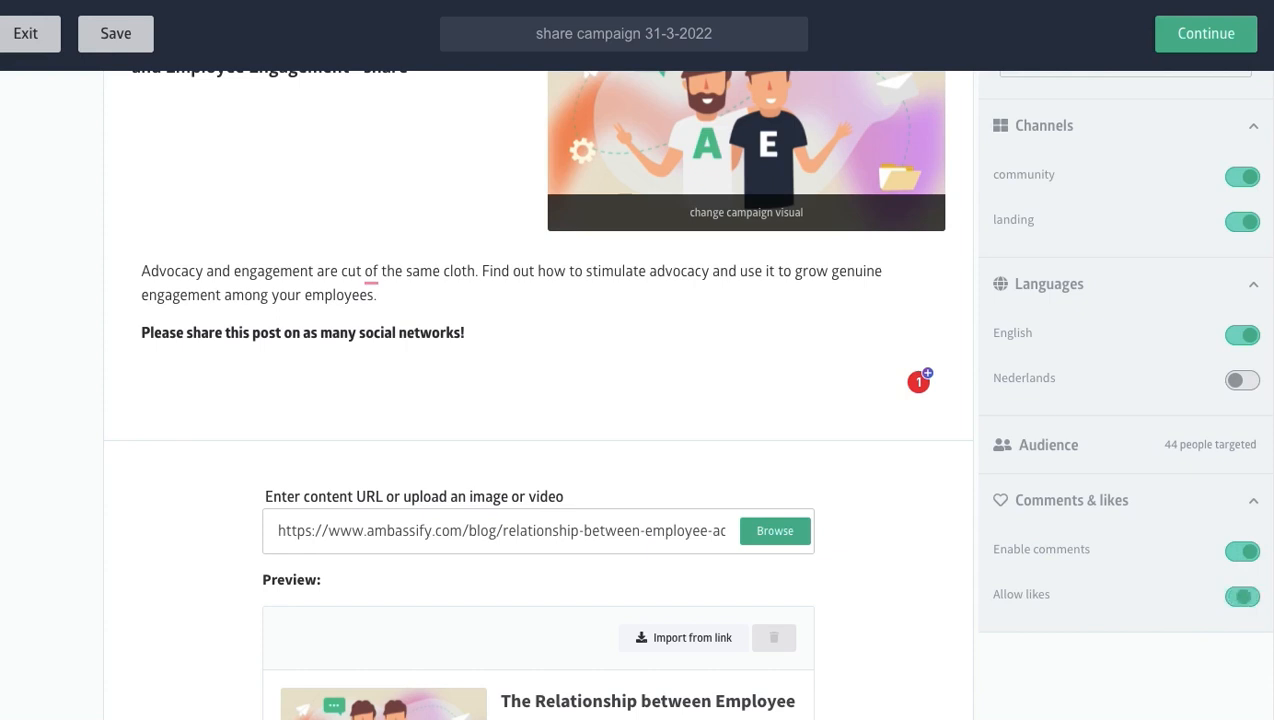
Save the campaign, and open the Close campaign dialog and return to the campaign without closing it.
{"action": "scroll", "coordinate": [824, 380], "scroll_direction": "up", "scroll_amount": 3}
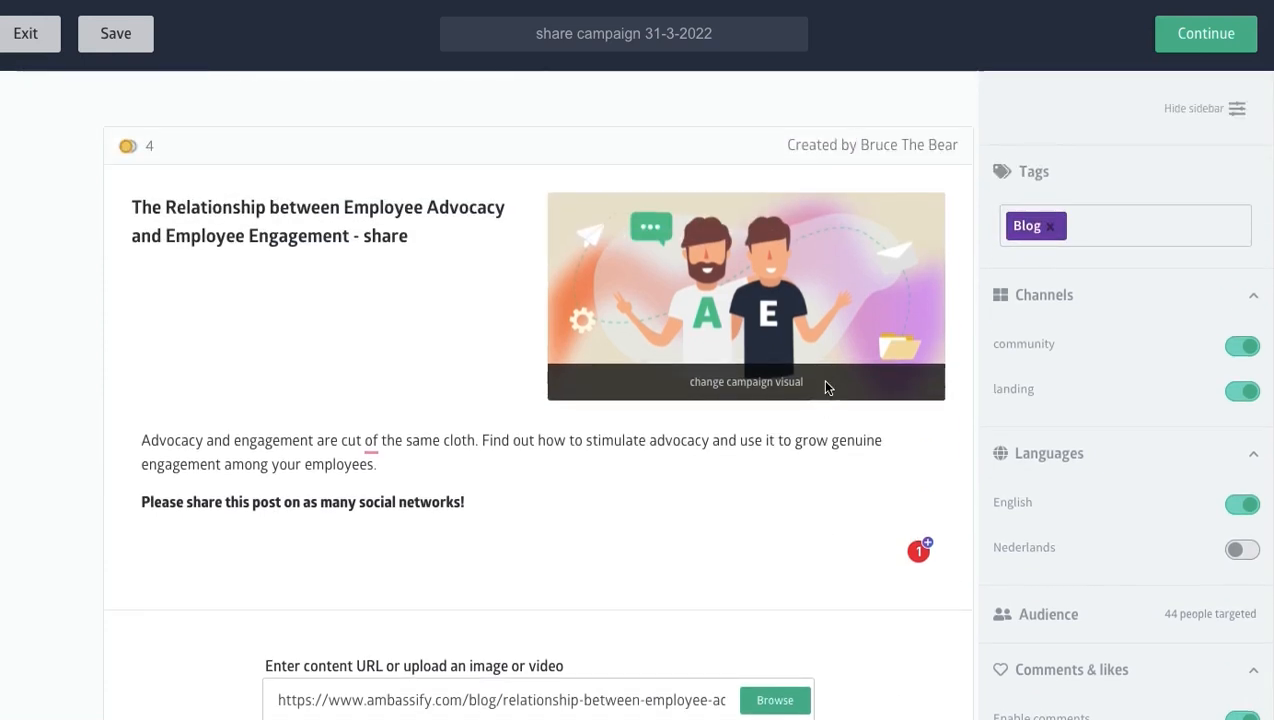
{"action": "left_click", "coordinate": [108, 36]}
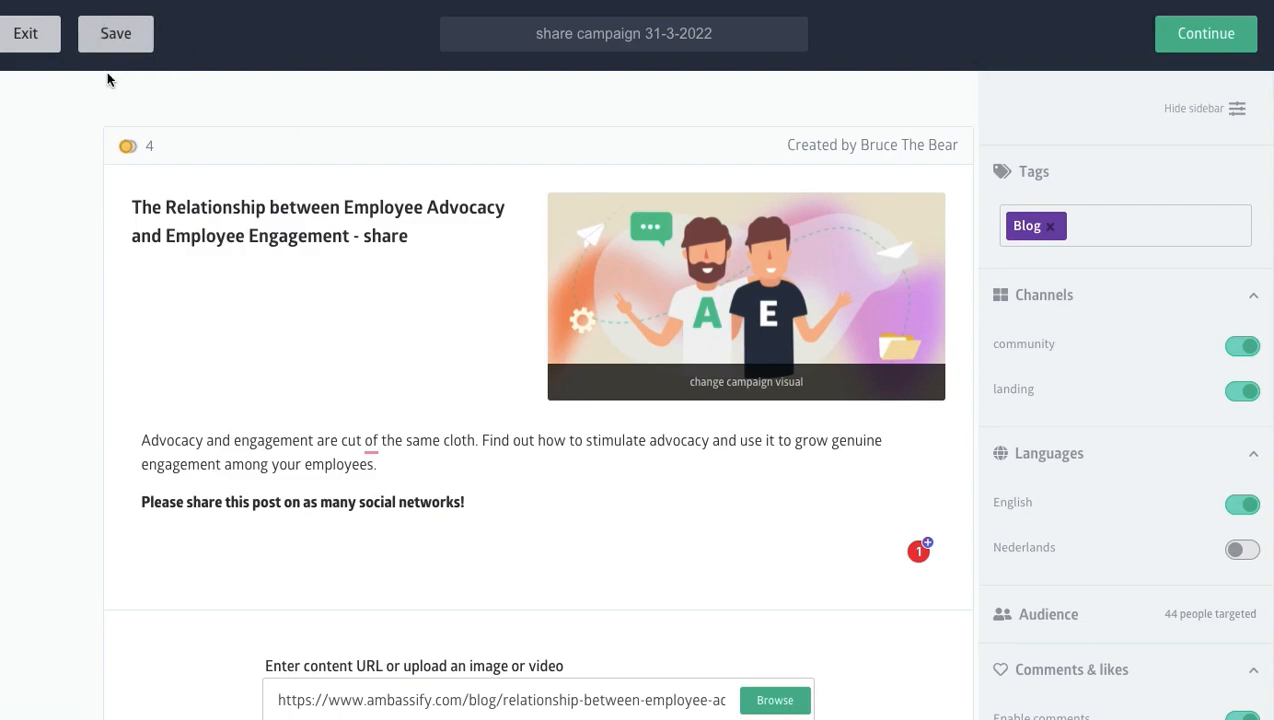
{"action": "left_click", "coordinate": [42, 46]}
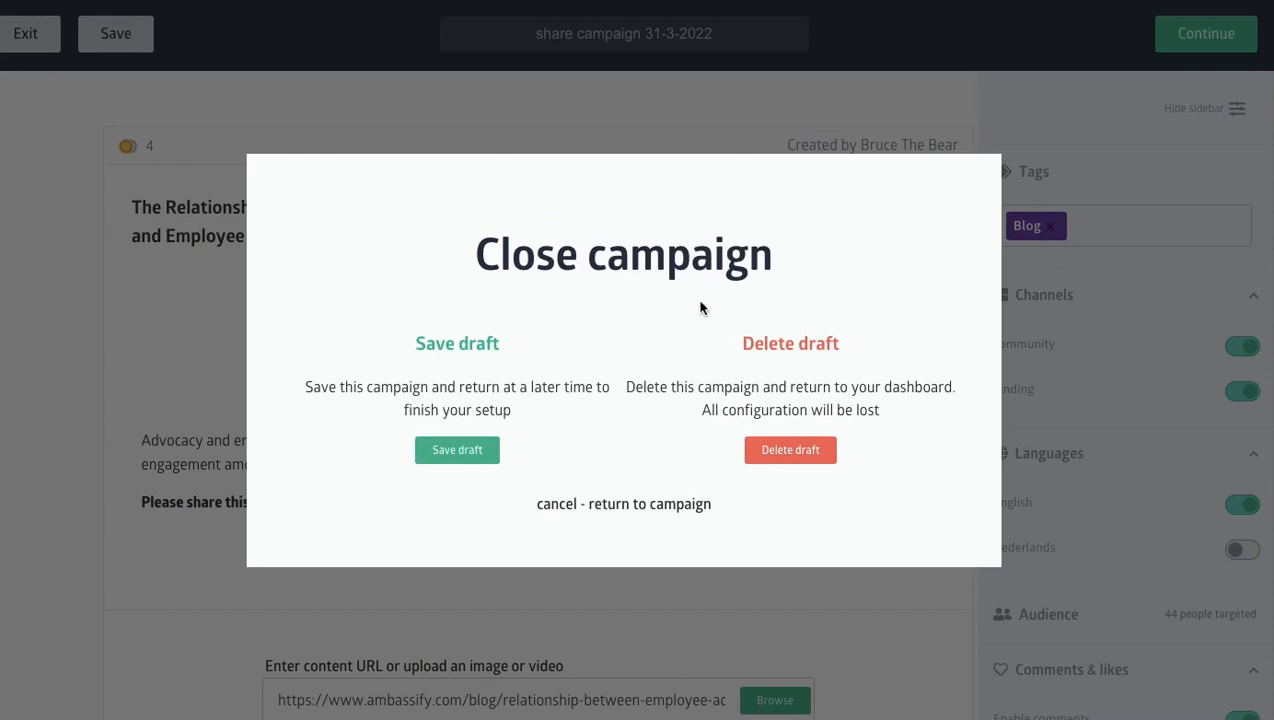
{"action": "left_click", "coordinate": [624, 507]}
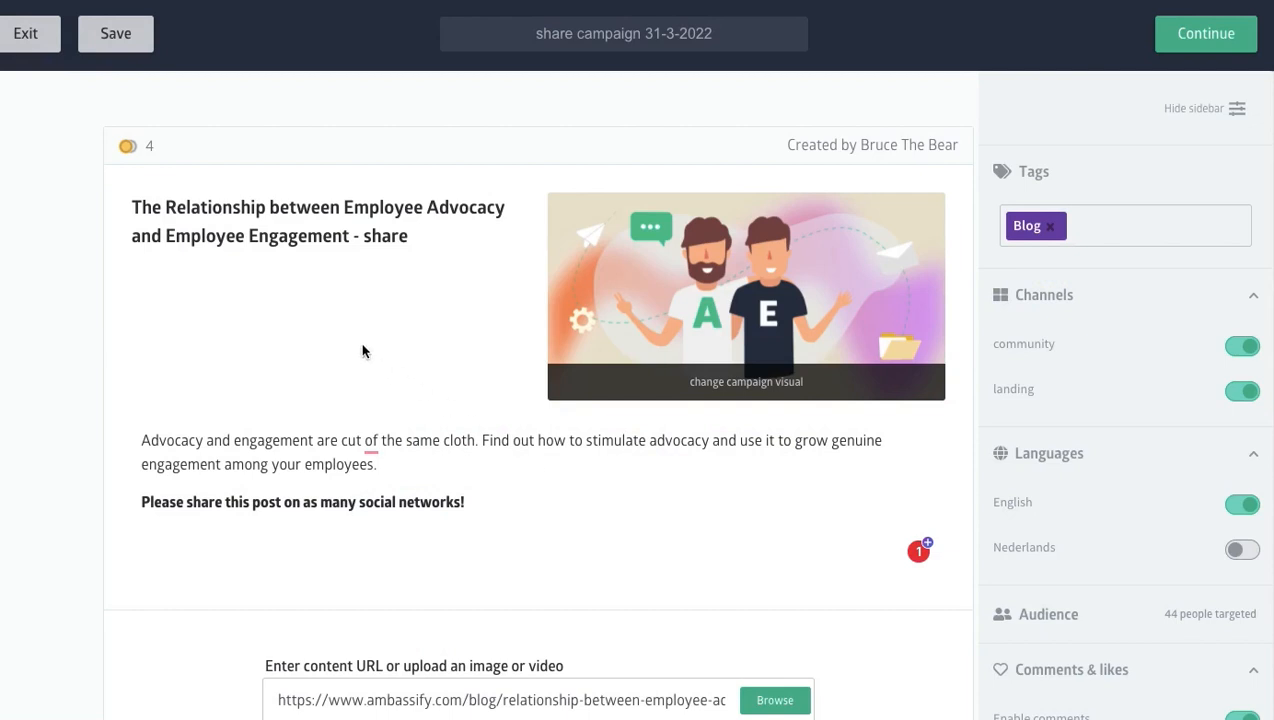
Continue from the campaign setup to its publishing options.
{"action": "left_click", "coordinate": [1202, 41]}
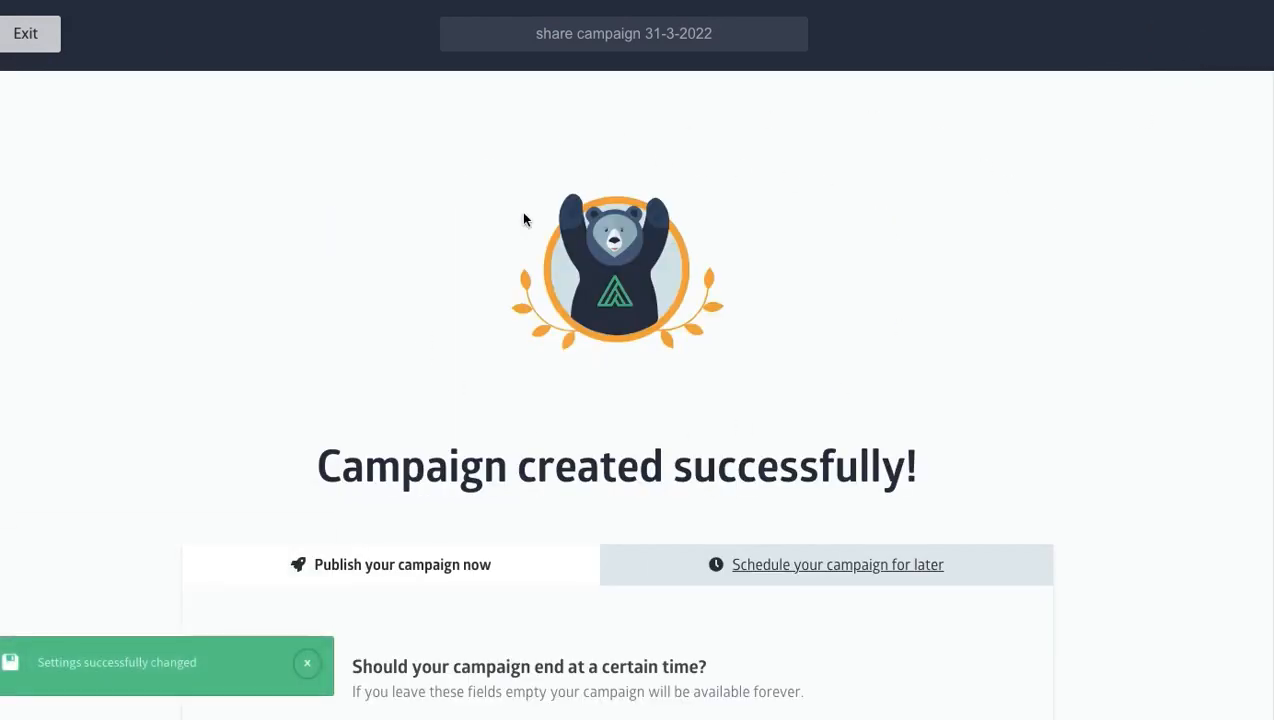
{"action": "scroll", "coordinate": [1052, 266], "scroll_direction": "down", "scroll_amount": 1}
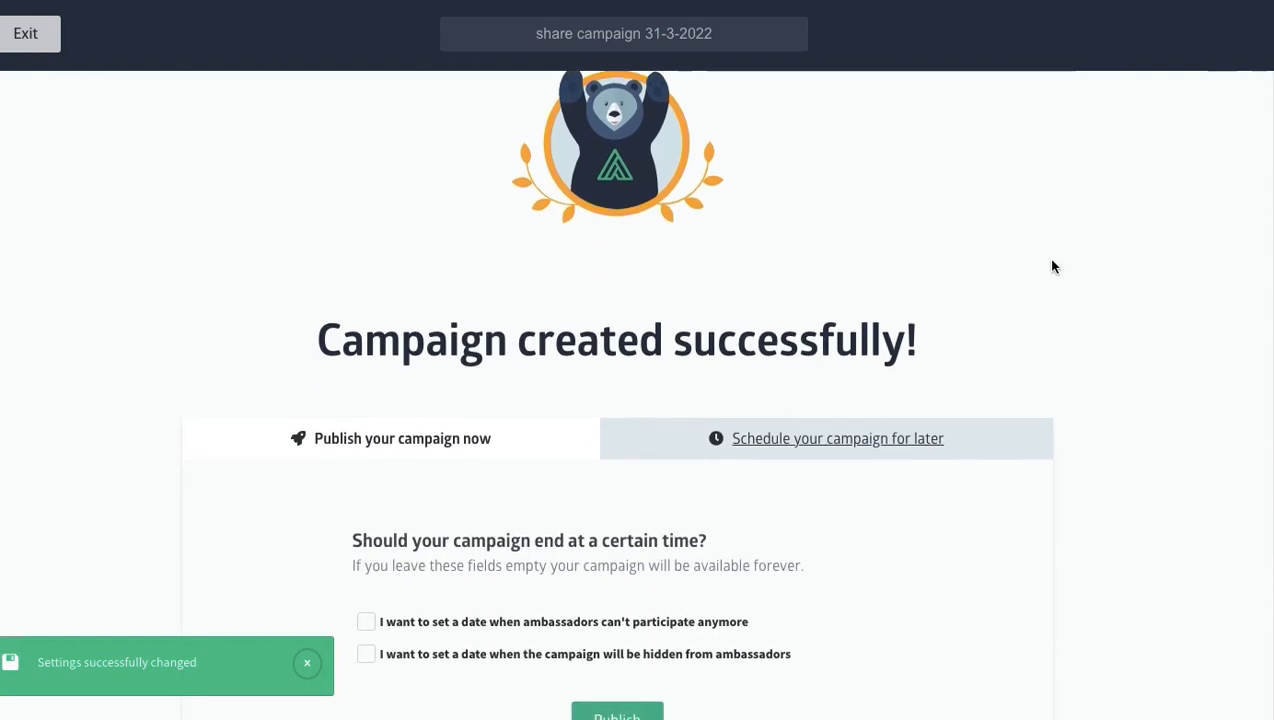
{"action": "scroll", "coordinate": [1052, 266], "scroll_direction": "down", "scroll_amount": 1}
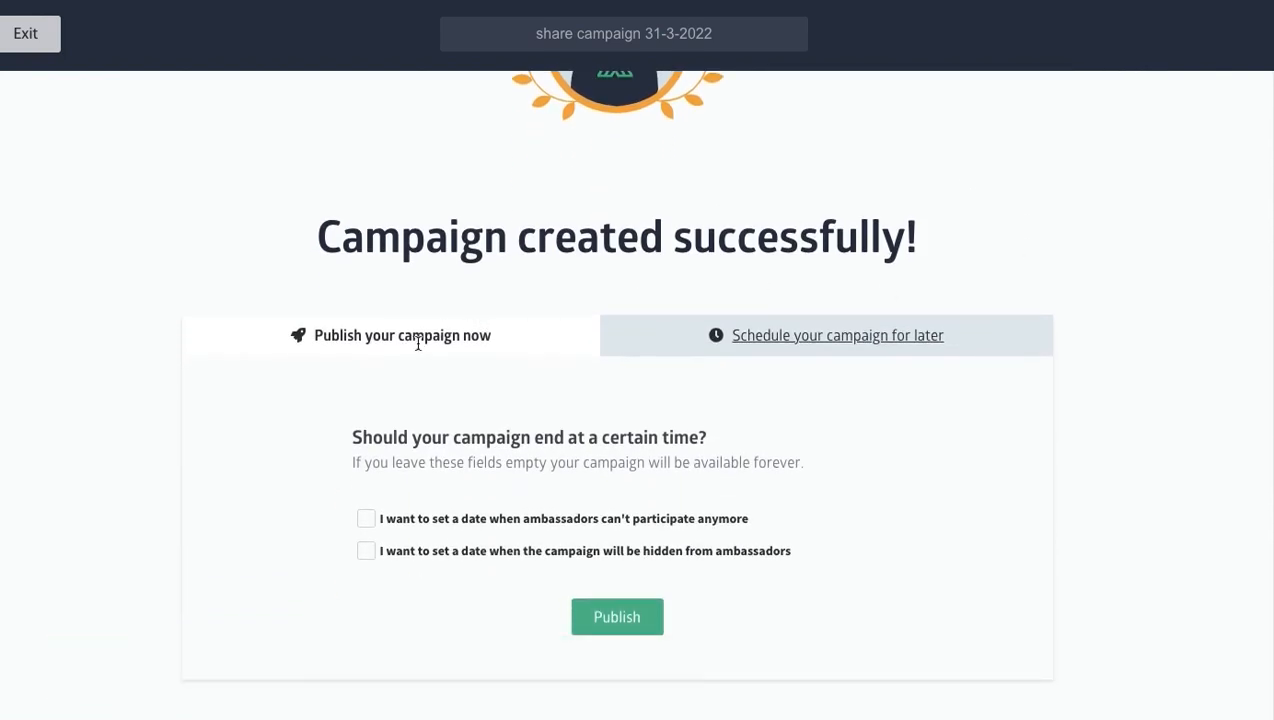
Compare the options for scheduling the campaign for later with those for publishing it now, including the end-date settings.
{"action": "left_click", "coordinate": [805, 340]}
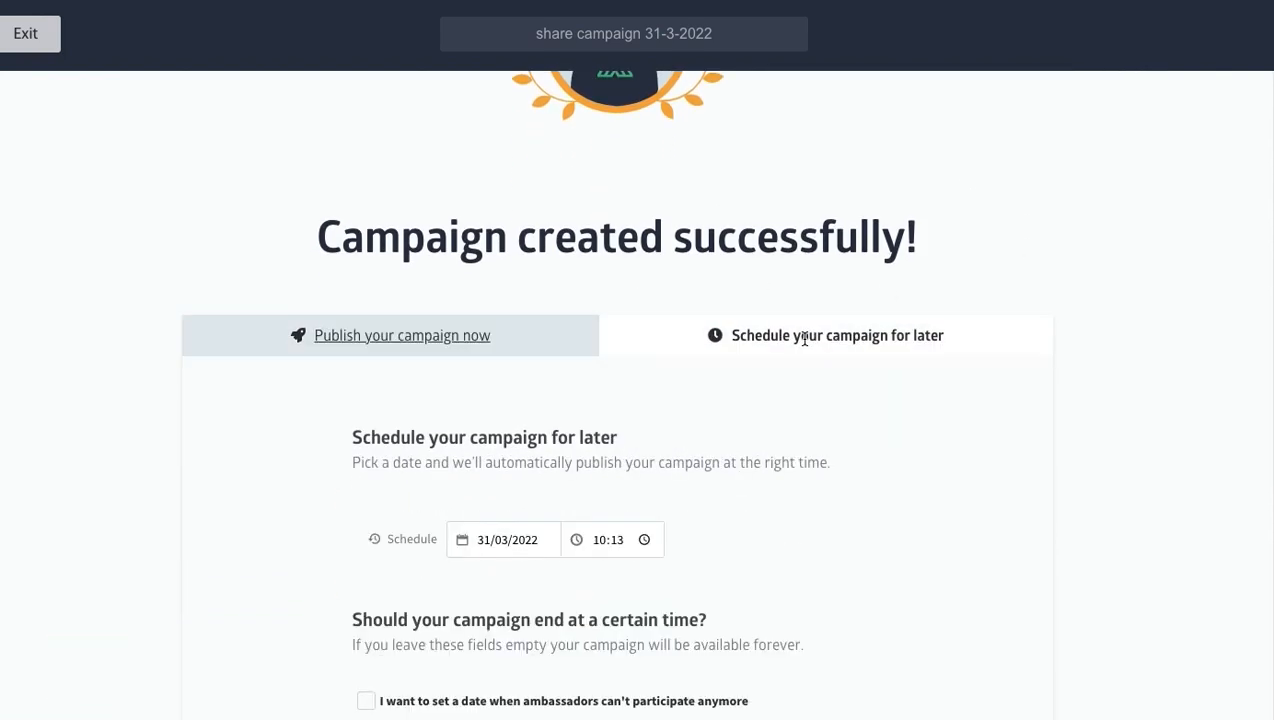
{"action": "scroll", "coordinate": [736, 360], "scroll_direction": "down", "scroll_amount": 2}
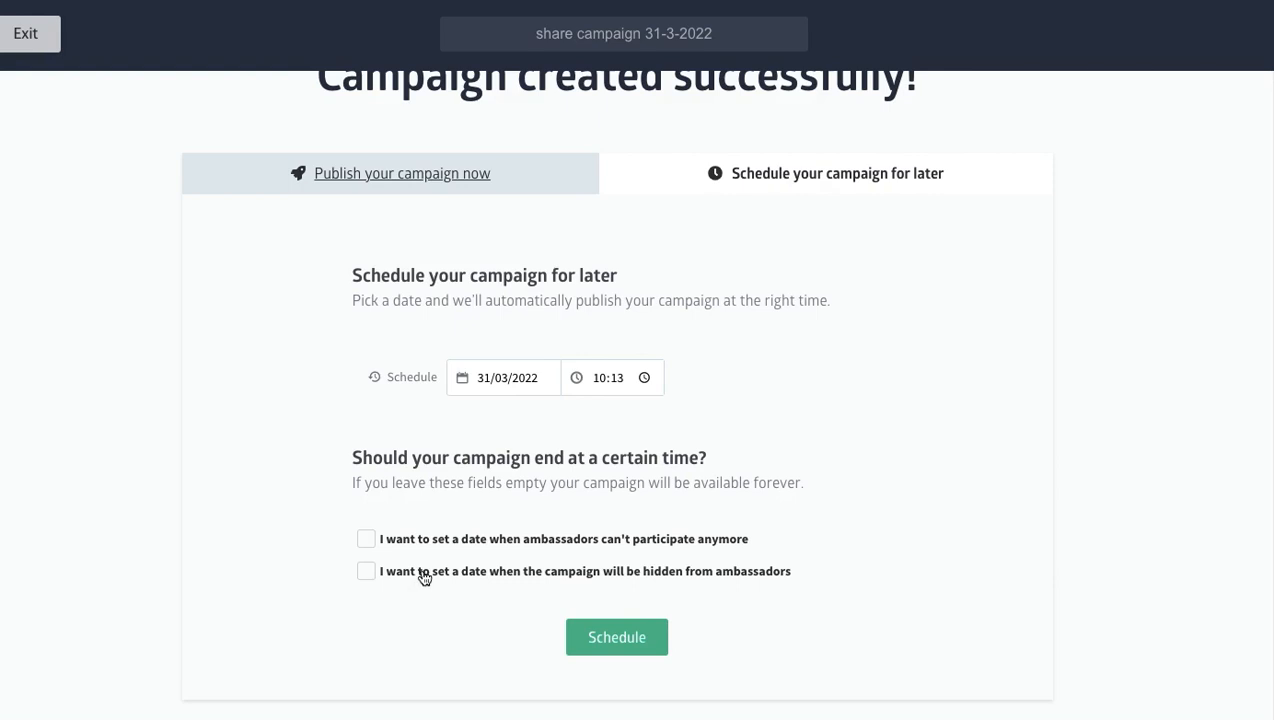
{"action": "scroll", "coordinate": [424, 578], "scroll_direction": "up", "scroll_amount": 3}
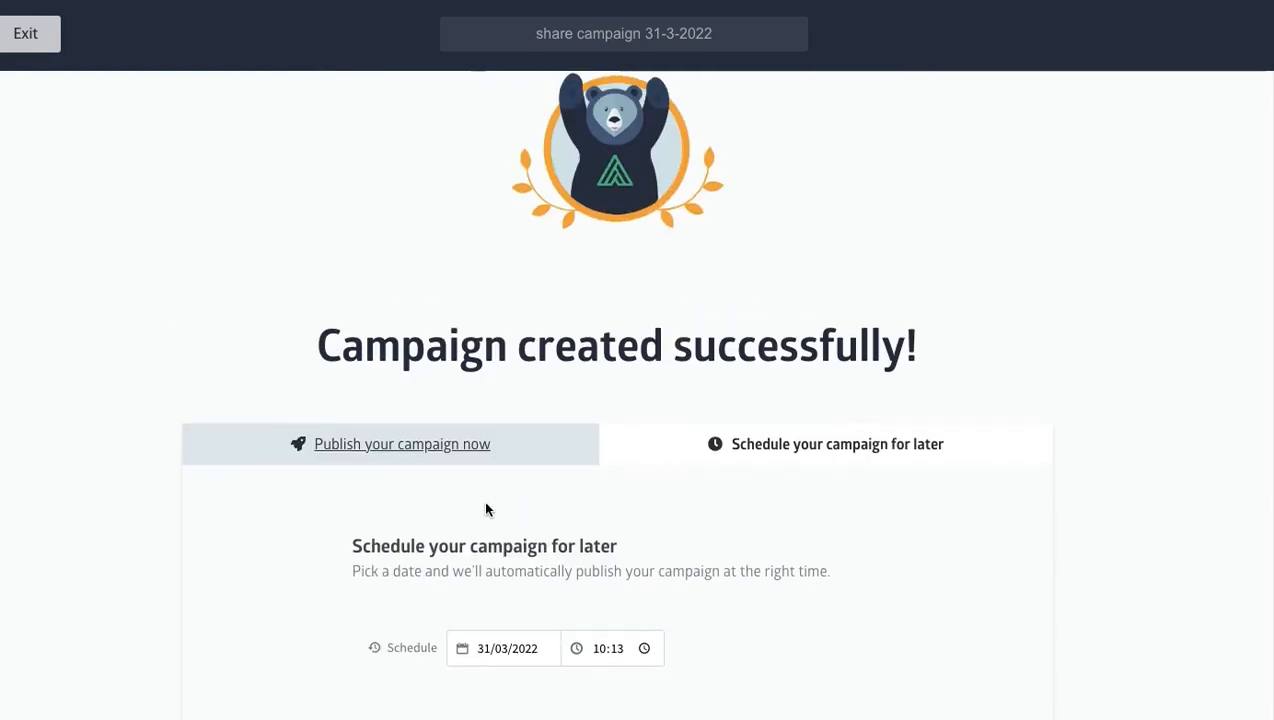
{"action": "left_click", "coordinate": [471, 447]}
{"action": "scroll", "coordinate": [634, 500], "scroll_direction": "down", "scroll_amount": 2}
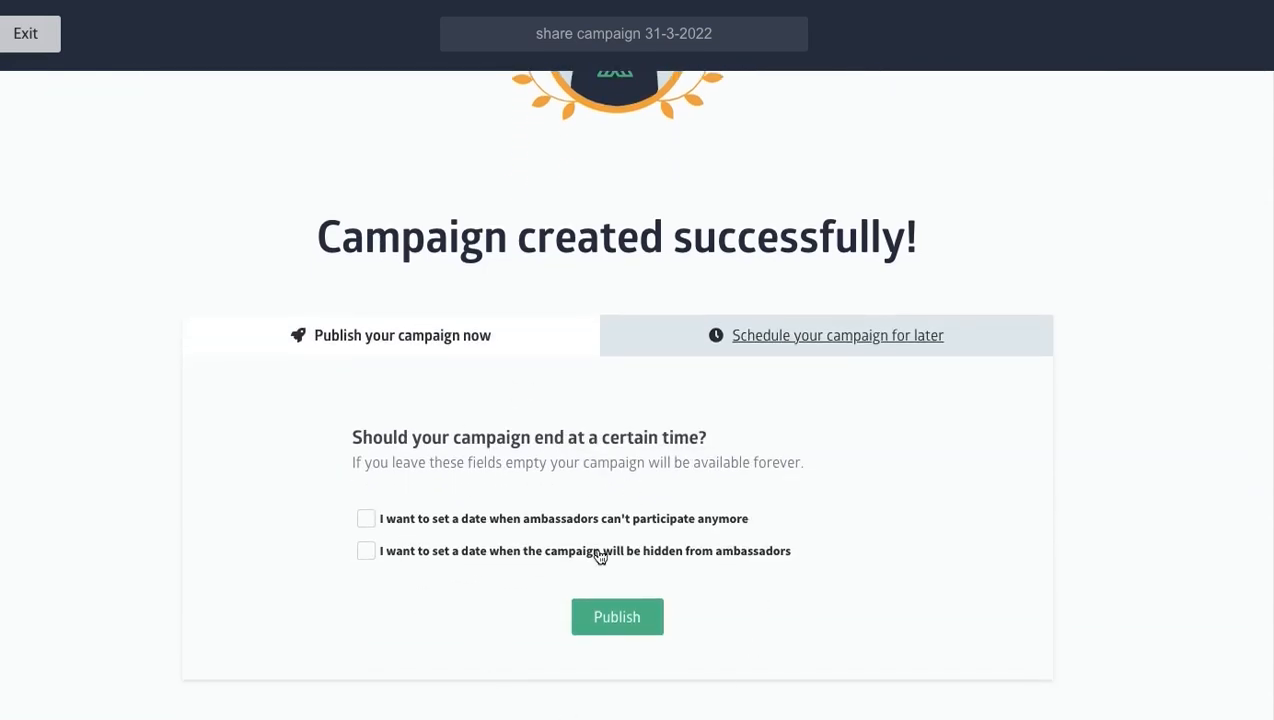
{"action": "scroll", "coordinate": [600, 558], "scroll_direction": "up", "scroll_amount": 4}
{"action": "scroll", "coordinate": [611, 562], "scroll_direction": "down", "scroll_amount": 3}
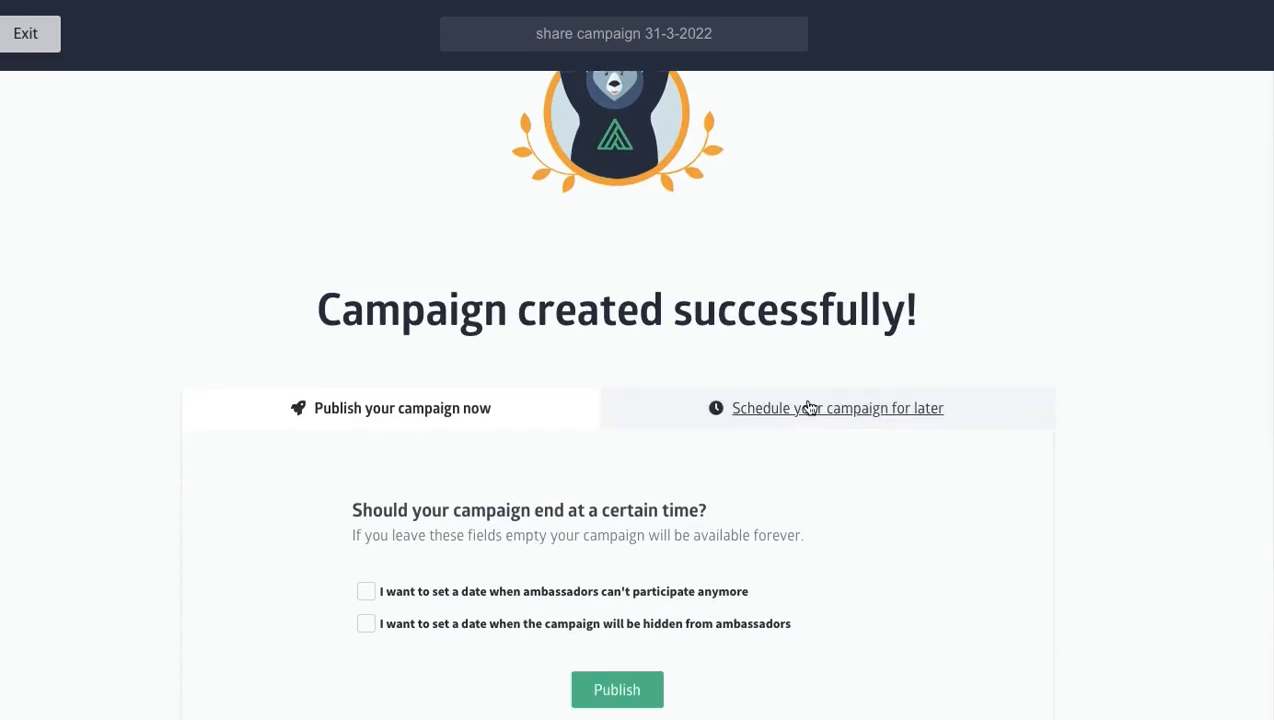
{"action": "left_click", "coordinate": [808, 405]}
{"action": "scroll", "coordinate": [780, 470], "scroll_direction": "down", "scroll_amount": 5}
{"action": "scroll", "coordinate": [770, 418], "scroll_direction": "up", "scroll_amount": 7}
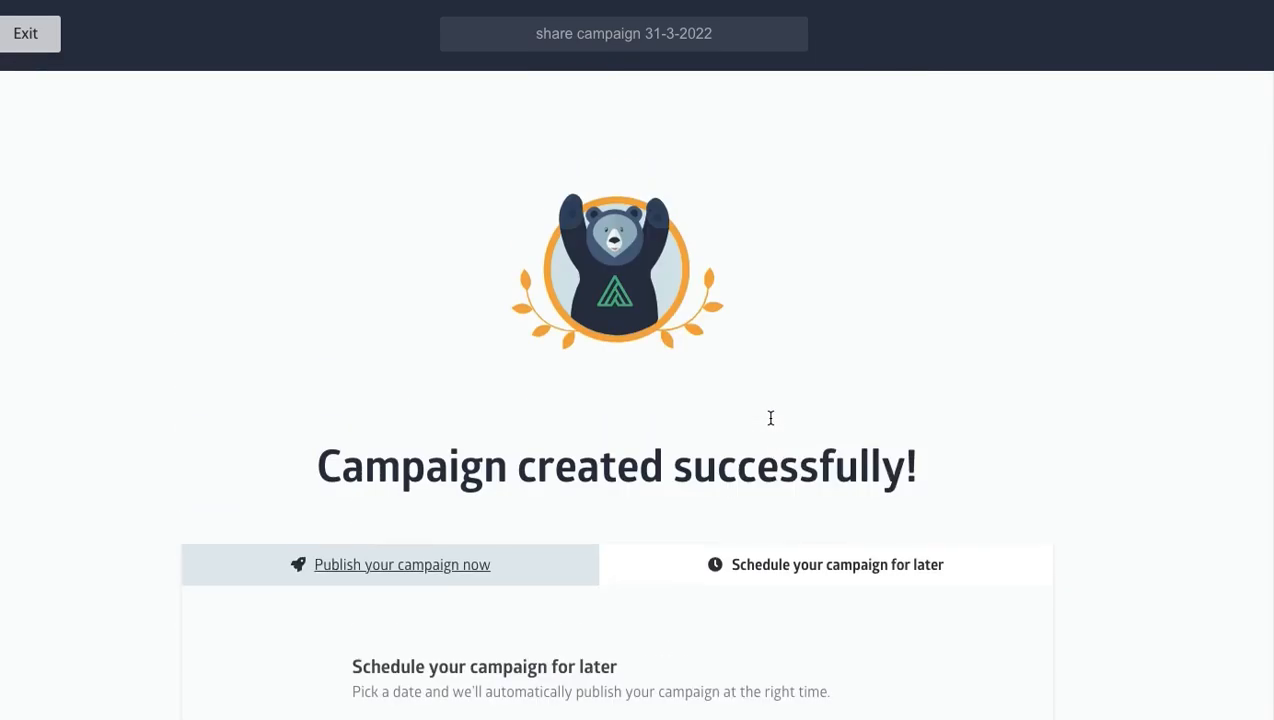
Exit the campaign setup by saving it as a draft, and go to the overview of all campaigns.
{"action": "left_click", "coordinate": [28, 42]}
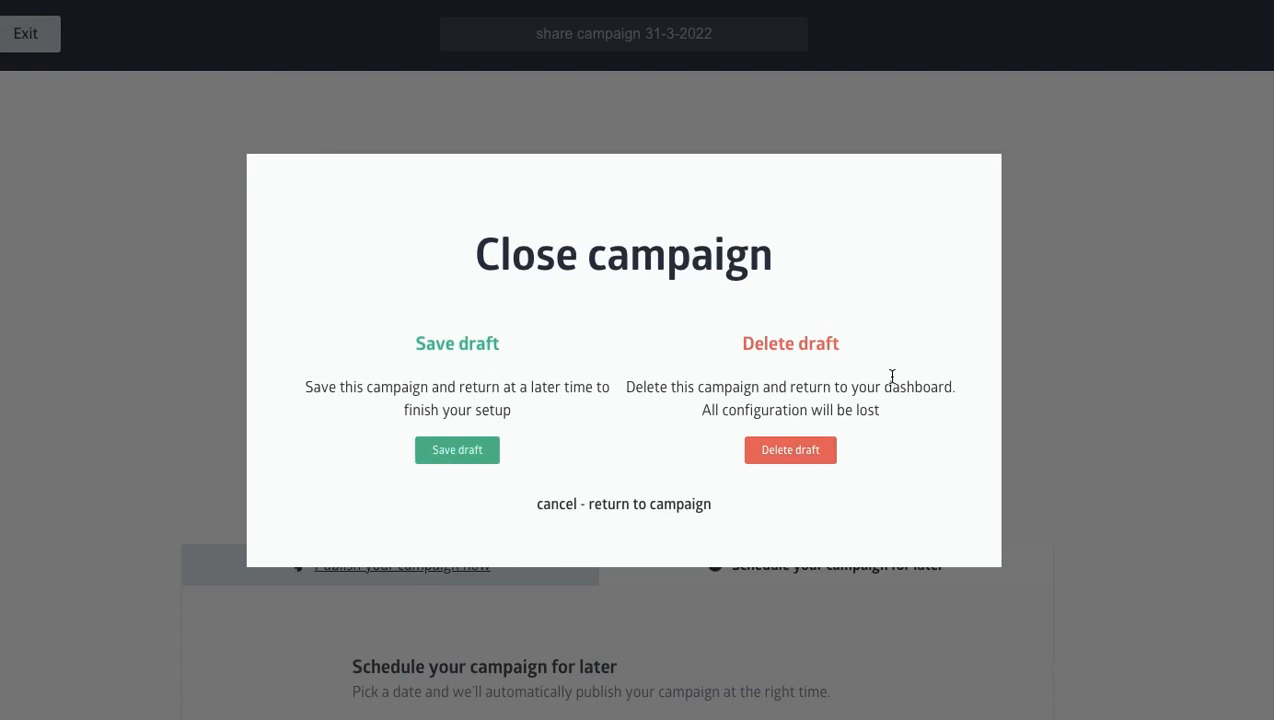
{"action": "left_click", "coordinate": [455, 455]}
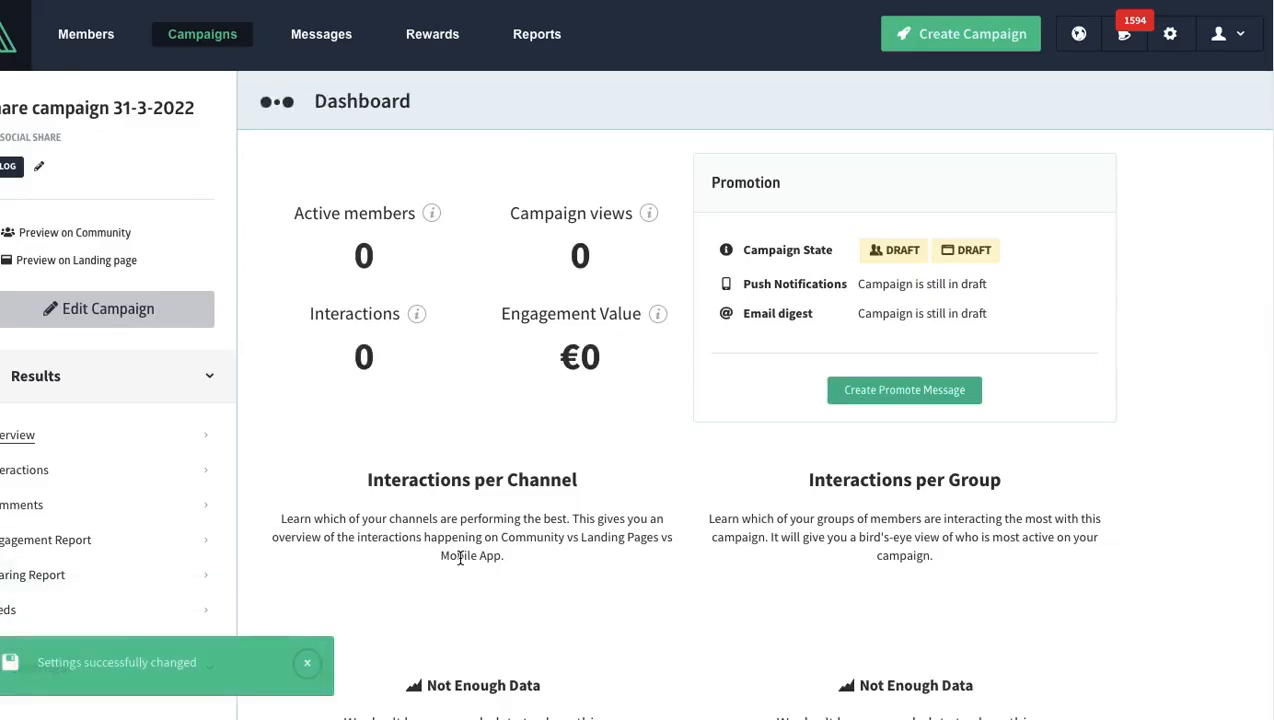
{"action": "left_click", "coordinate": [215, 42]}
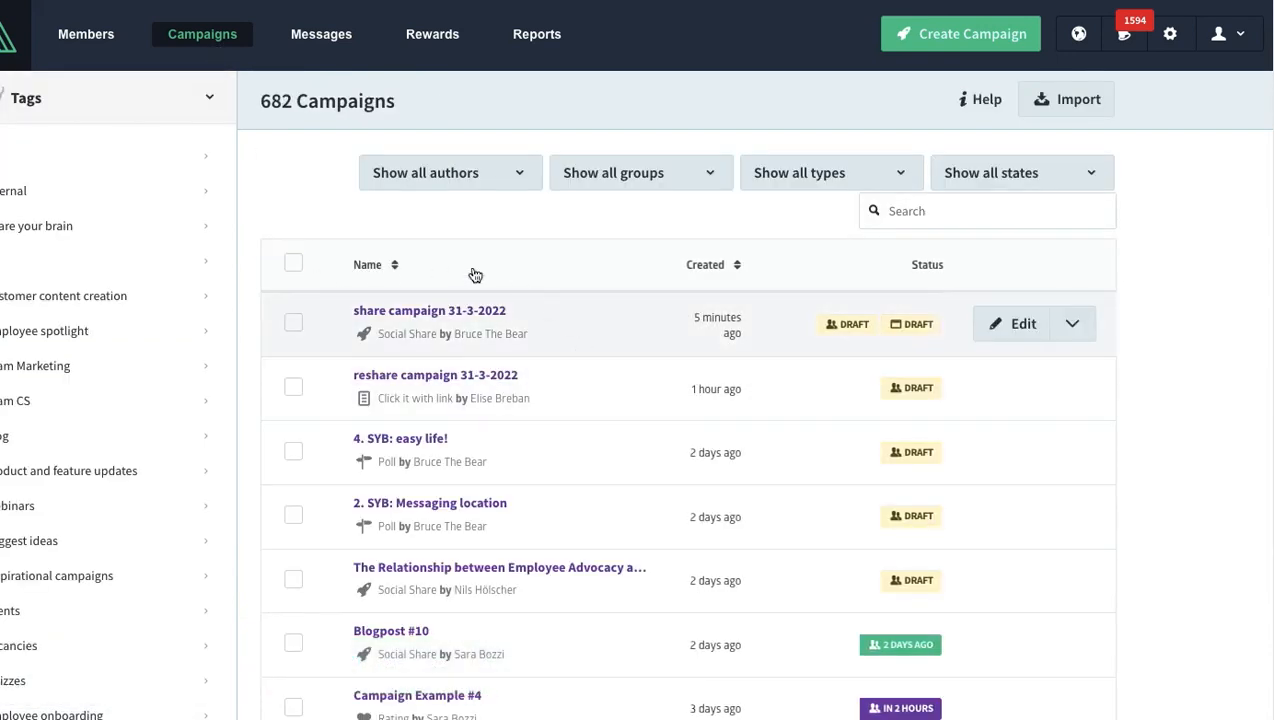
Preview the draft share campaign 31-3-2022 in the community and open its LinkedIn share message.
{"action": "left_click", "coordinate": [1067, 328]}
{"action": "left_click", "coordinate": [1041, 368]}
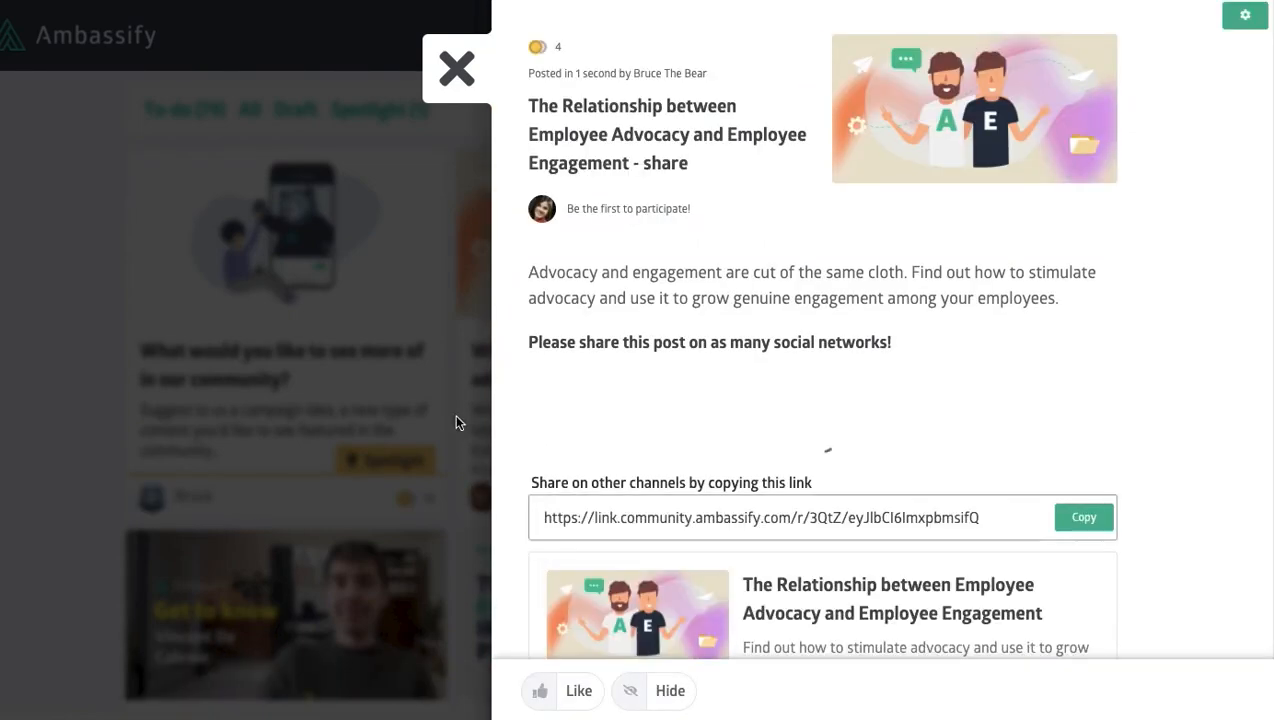
{"action": "scroll", "coordinate": [1156, 335], "scroll_direction": "down", "scroll_amount": 3}
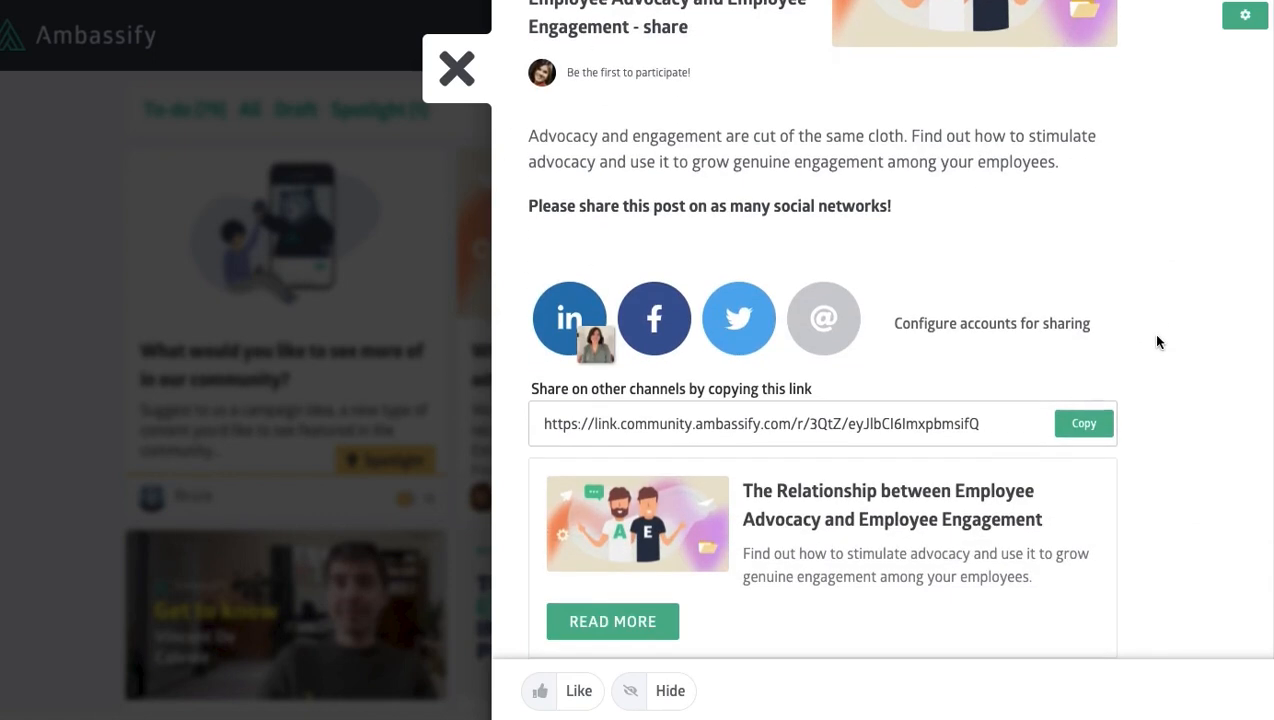
{"action": "scroll", "coordinate": [1156, 336], "scroll_direction": "up", "scroll_amount": 3}
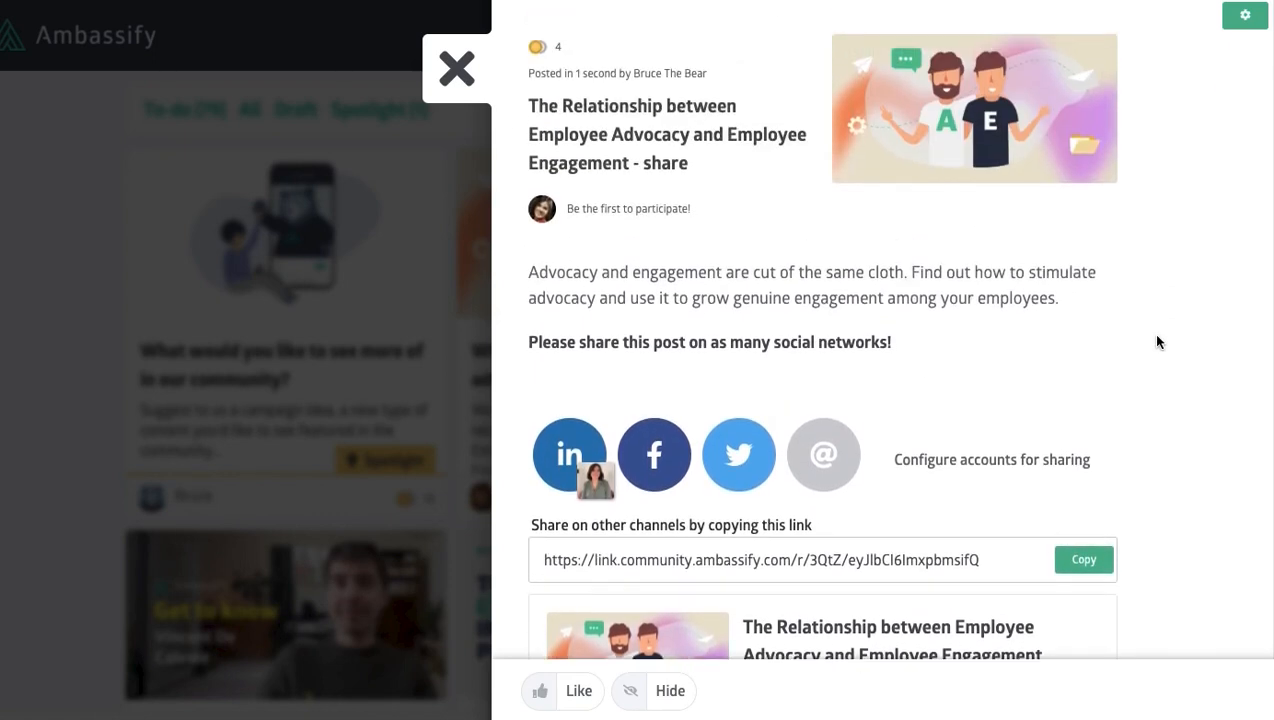
{"action": "left_click", "coordinate": [564, 446]}
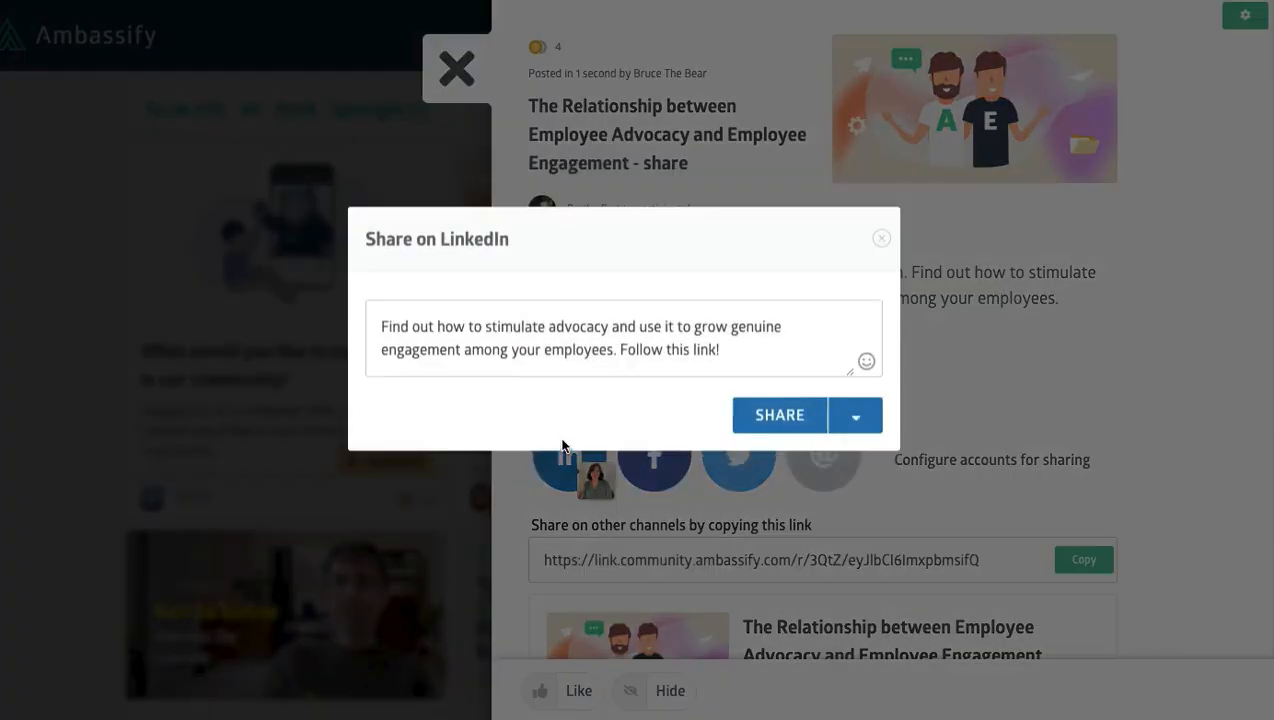